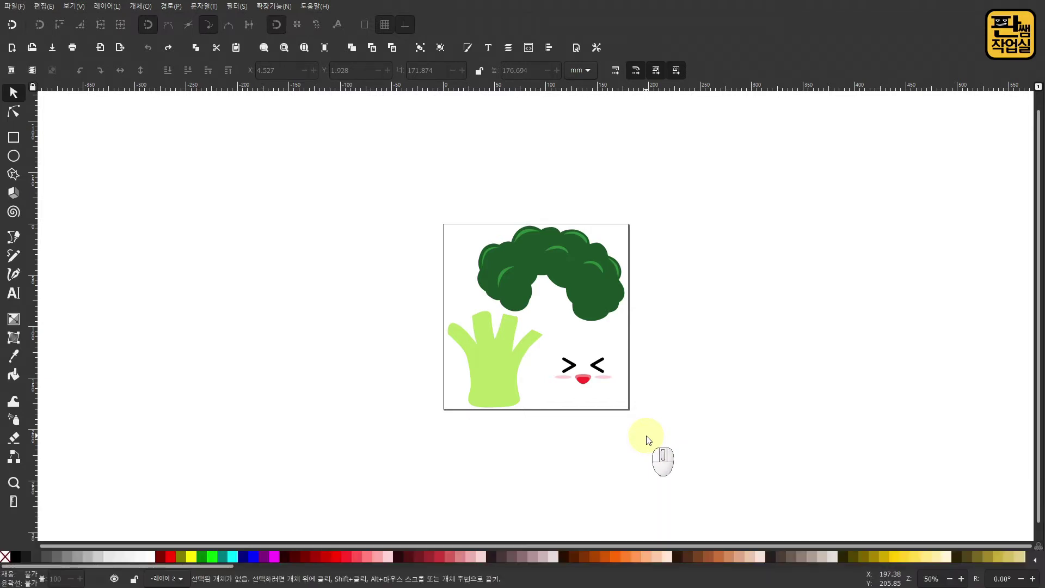
Step: Pan the canvas slightly, then scroll it down and up around the broccoli drawing
key(space)
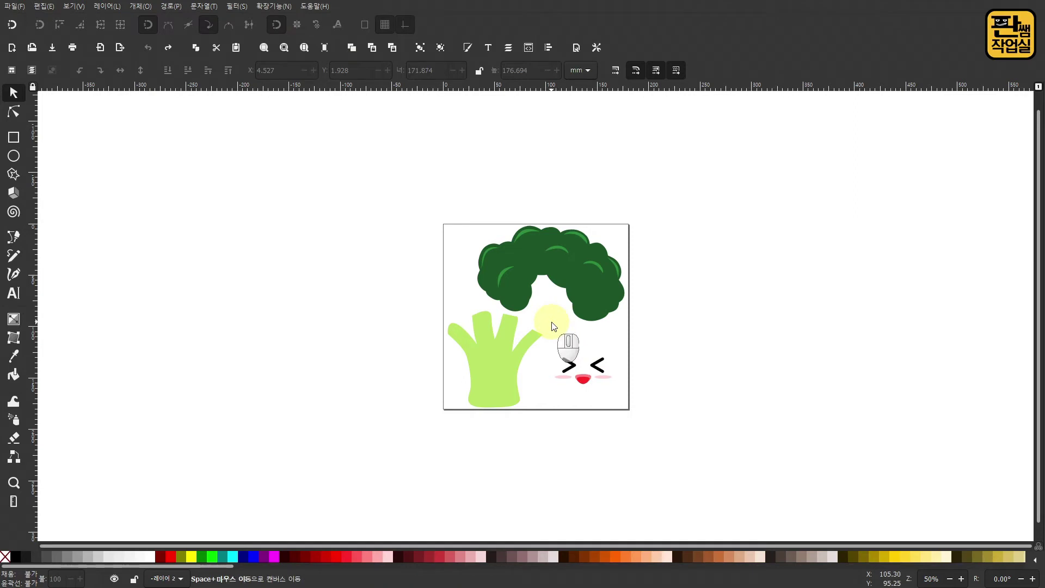
mouse_move(553, 327)
mouse_down()
mouse_move(478, 315)
mouse_move(518, 397)
mouse_move(635, 309)
mouse_move(480, 355)
mouse_move(562, 395)
mouse_move(551, 329)
mouse_move(542, 343)
mouse_move(525, 332)
mouse_move(411, 332)
mouse_move(463, 326)
mouse_move(624, 406)
mouse_move(619, 343)
mouse_move(420, 350)
mouse_move(551, 355)
mouse_move(571, 338)
mouse_up()
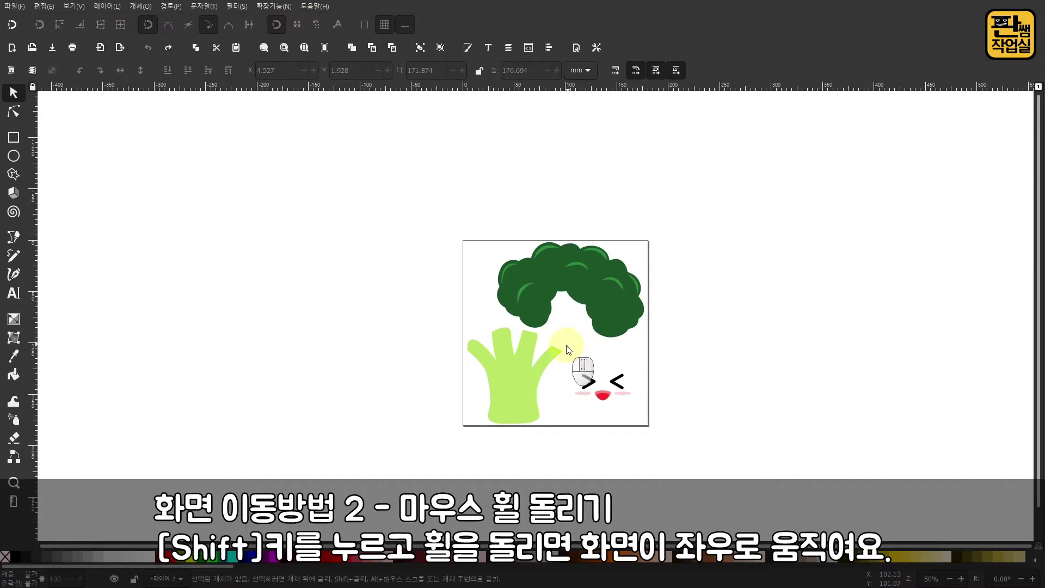
scroll(566, 349, down, 4)
scroll(563, 347, up, 4)
scroll(563, 347, down, 4)
scroll(563, 348, up, 4)
scroll(563, 348, down, 4)
scroll(563, 348, up, 4)
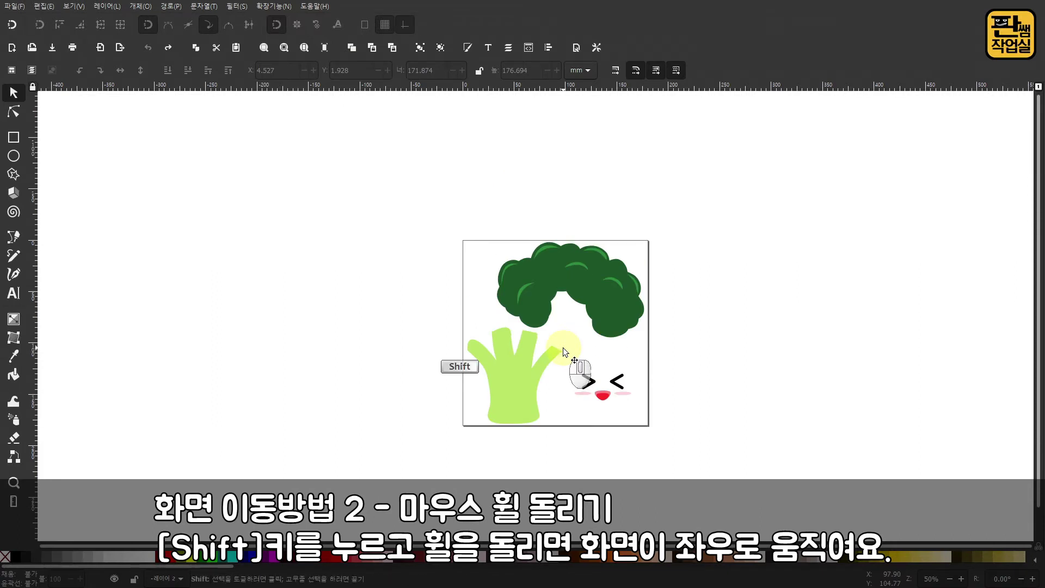
Step: Scroll the canvas horizontally in both directions and bring the page back to the middle of the view
scroll(563, 348, right, 6)
scroll(563, 347, left, 8)
scroll(563, 347, right, 14)
scroll(563, 347, left, 14)
scroll(563, 347, left, 10)
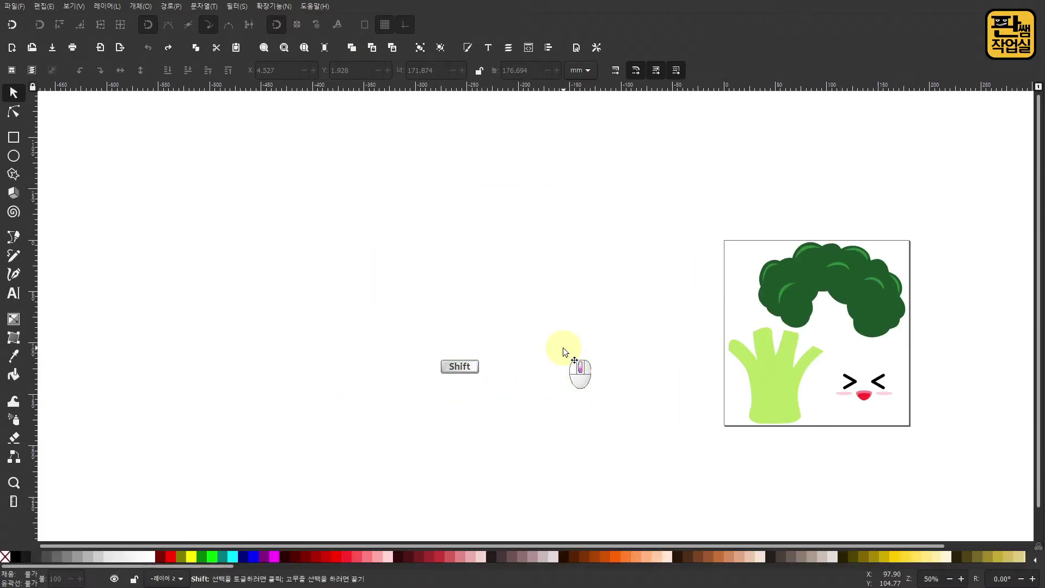
scroll(563, 347, right, 18)
scroll(563, 347, left, 6)
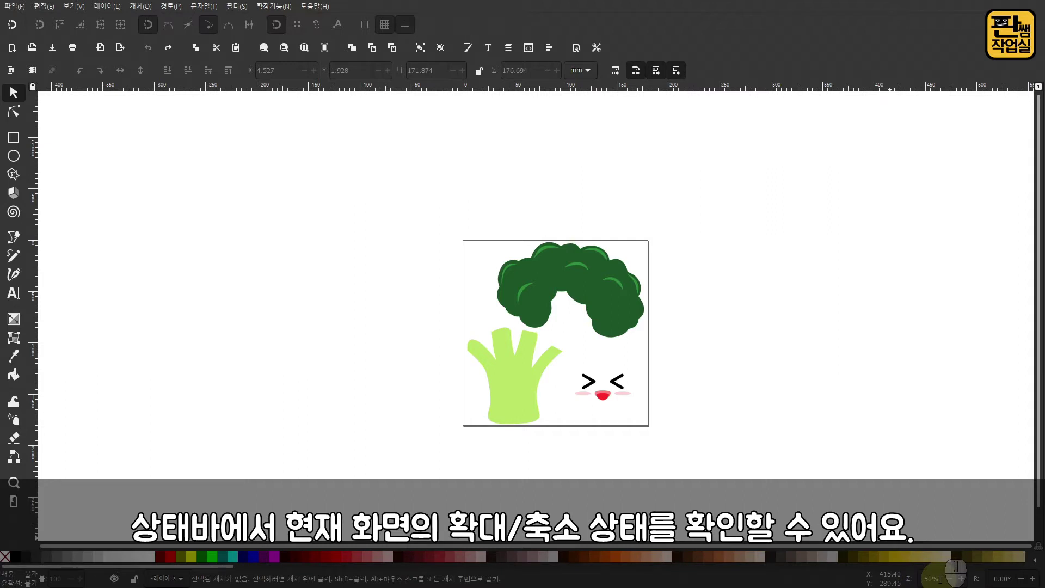
Step: Set the view zoom to 100%, switch it to 50%, and fit the whole page in the window
click(933, 578)
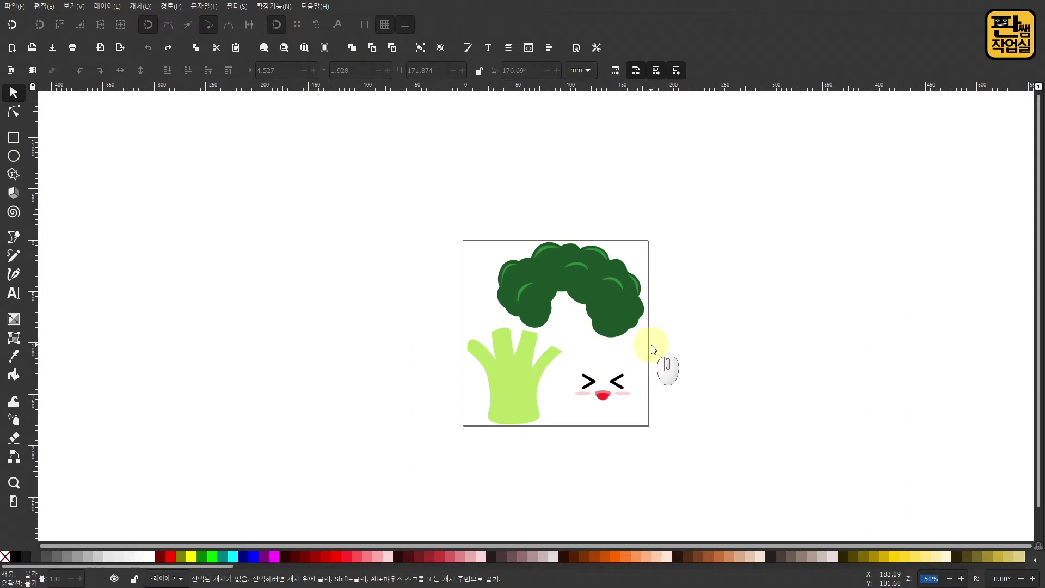
key(1)
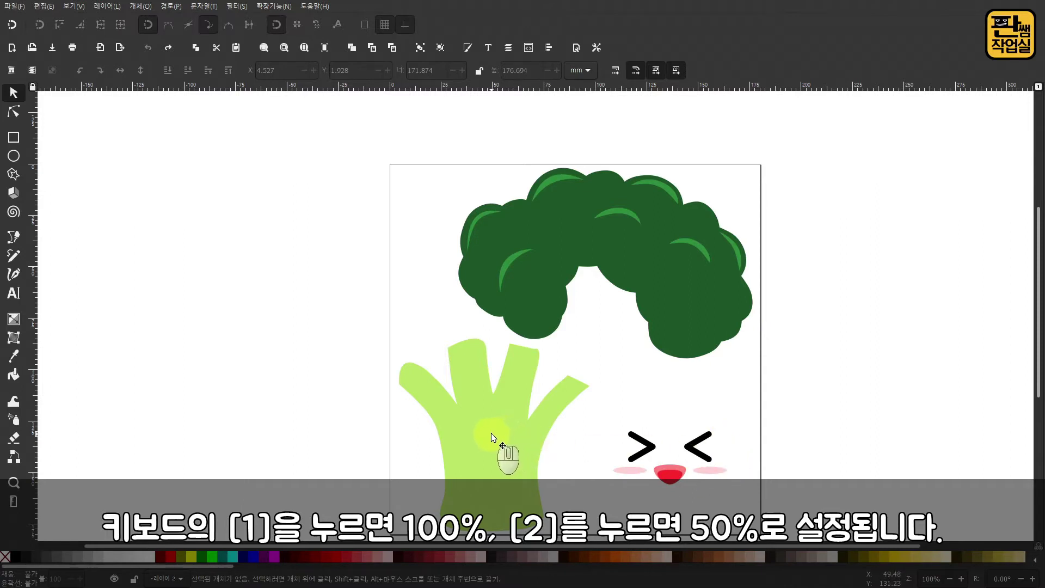
key(2)
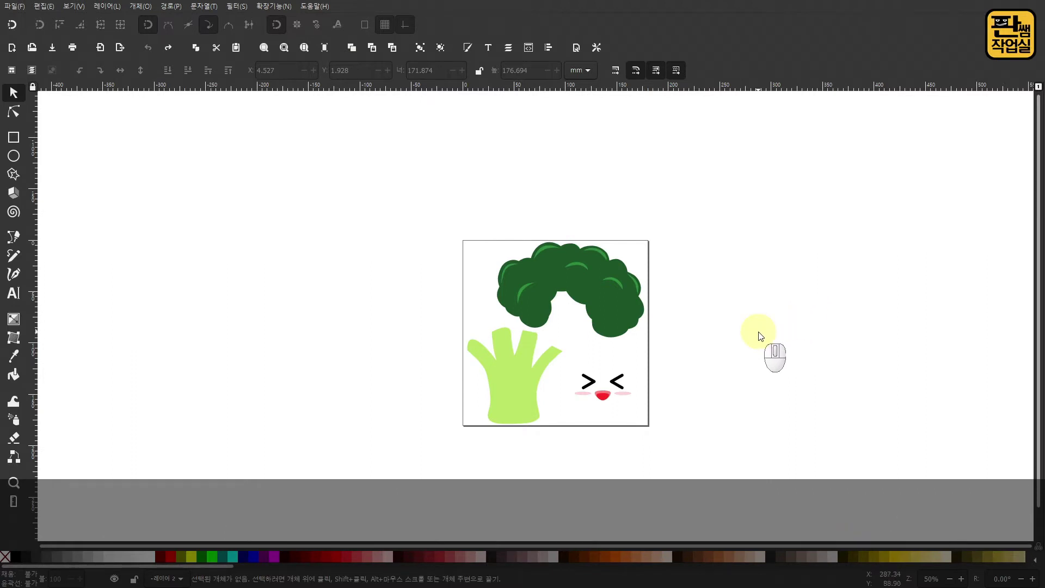
key(5)
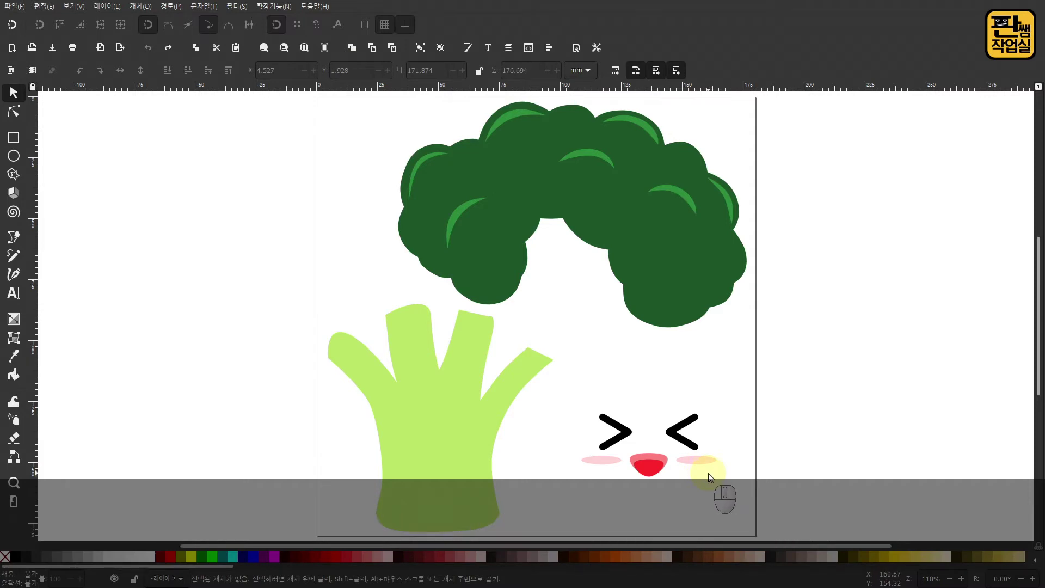
Step: Zoom in on the canvas centre to 474%, then zoom back out to 84%
key(plus)
key(plus)
key(plus)
key(plus)
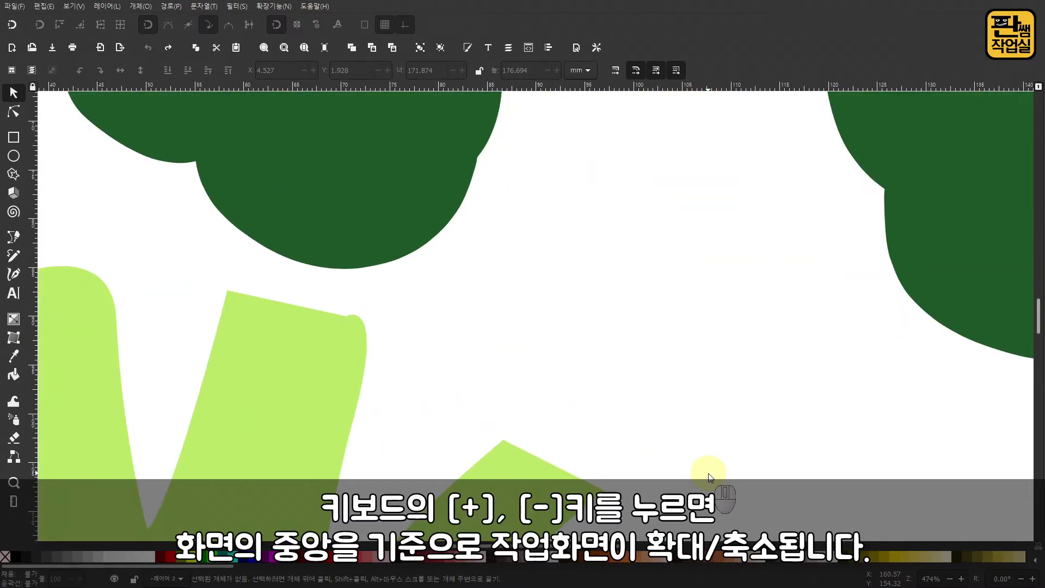
key(minus)
key(minus)
key(minus)
key(minus)
key(minus)
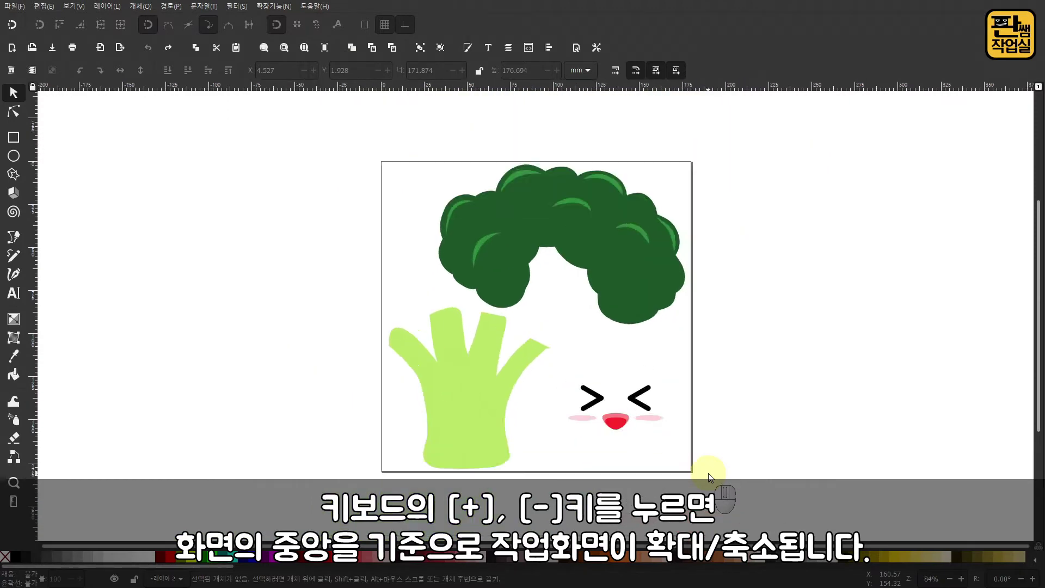
Step: Zoom in and out repeatedly around the canvas centre, finishing at 59%
key(plus)
key(plus)
key(plus)
key(minus)
key(minus)
key(minus)
key(minus)
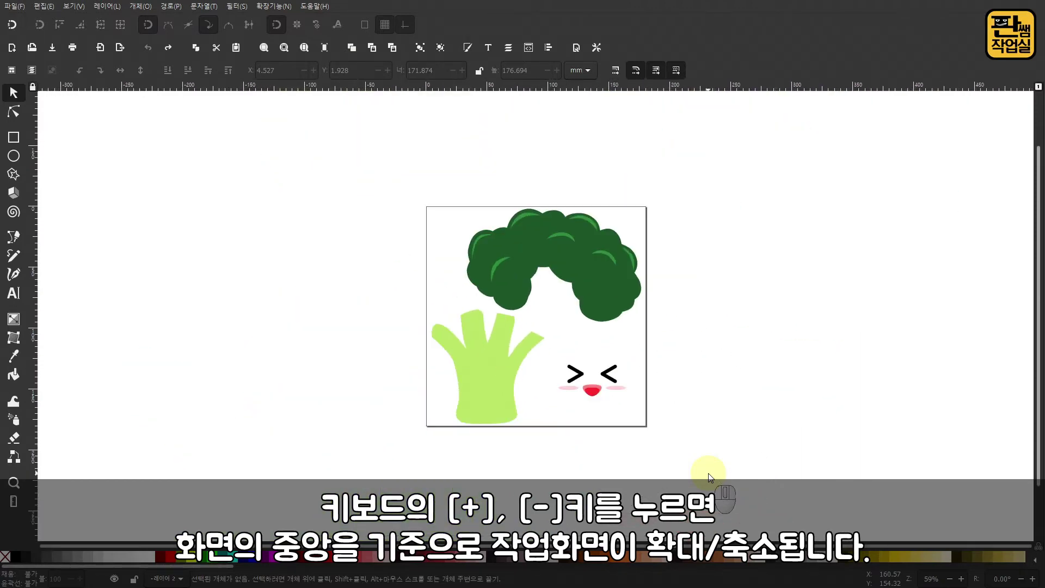
key(plus)
key(plus)
key(plus)
key(minus)
key(minus)
key(minus)
key(minus)
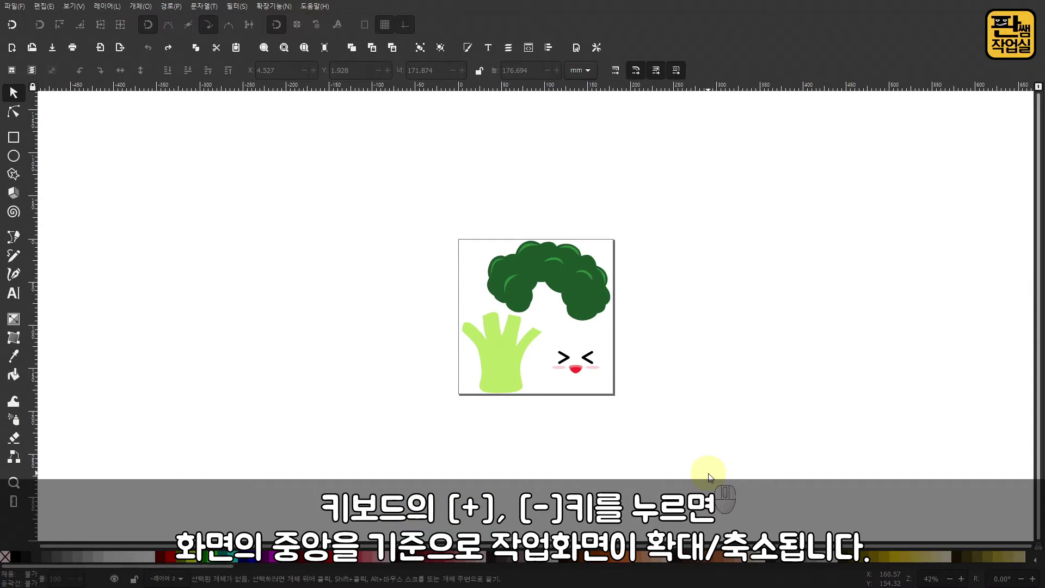
key(plus)
key(plus)
key(plus)
key(minus)
key(minus)
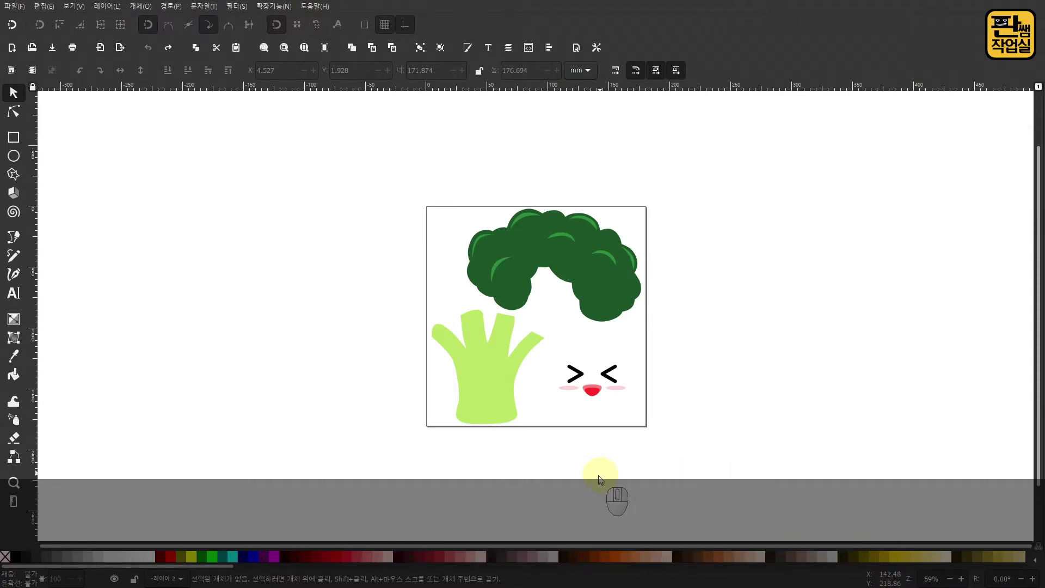
Step: Use the Zoom tool to magnify the middle highlight on the broccoli head to 474%
click(15, 484)
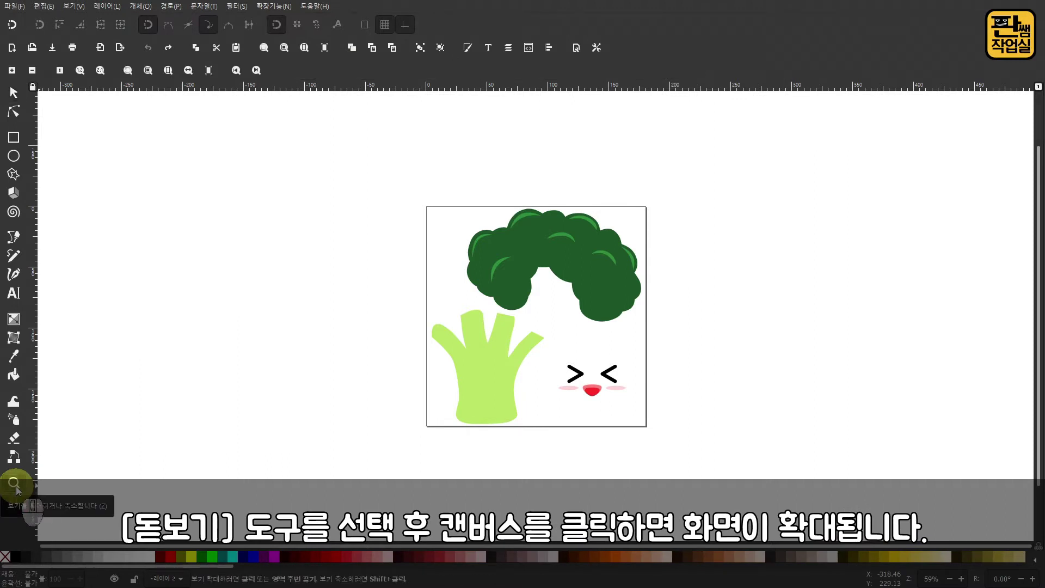
click(556, 253)
click(556, 253)
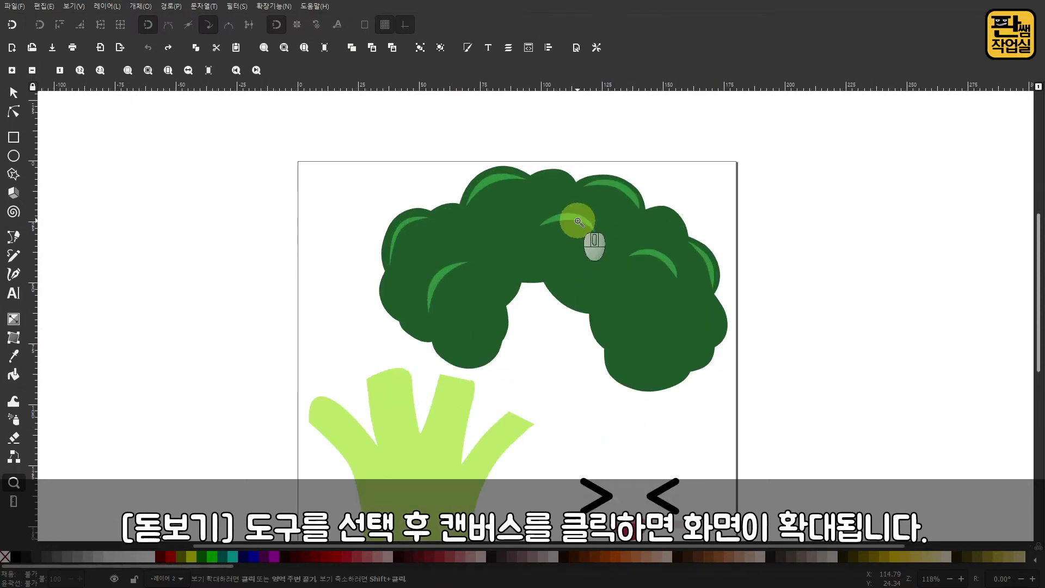
click(577, 218)
click(577, 216)
click(580, 217)
click(580, 217)
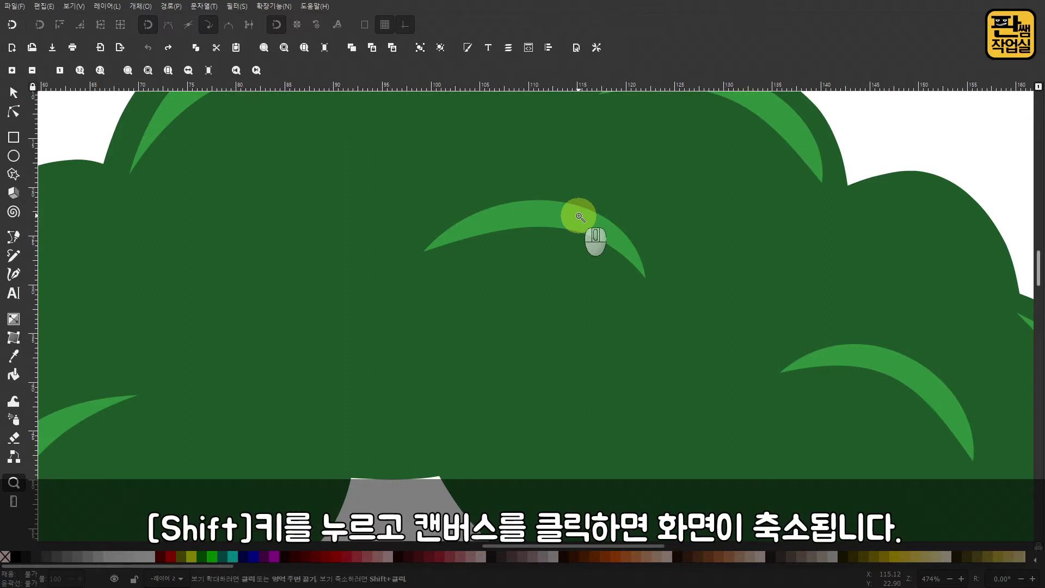
Step: Zoom back out from the broccoli head's highlight to 84% with the Zoom tool
key(shift)
shift+click(580, 217)
shift+click(579, 217)
shift+click(580, 216)
shift+click(580, 217)
shift+click(580, 217)
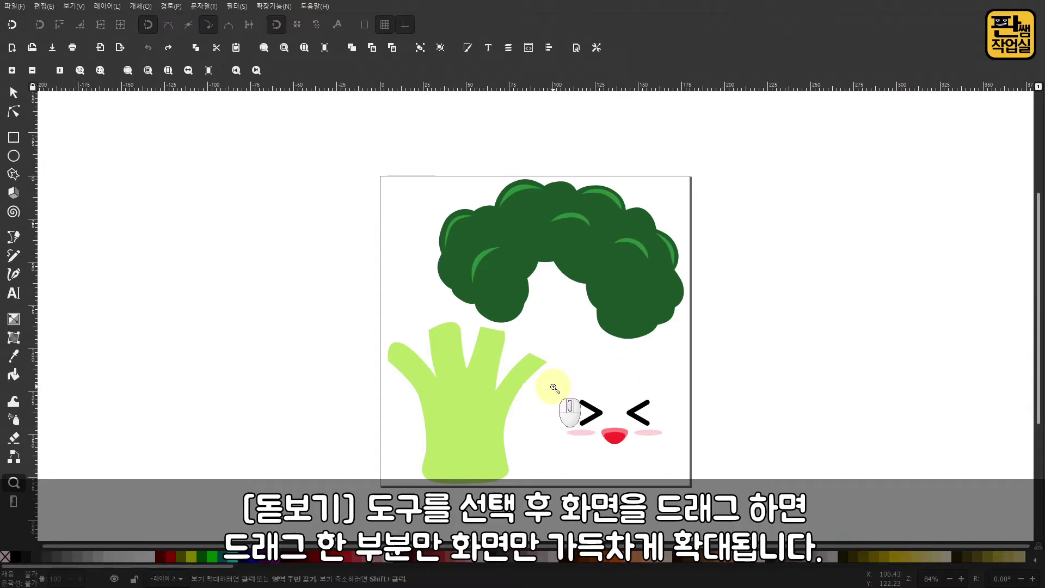
Step: Zoom into an area framed around the face, then fit the page in the window and return to the Select tool
drag(554, 387, 676, 457)
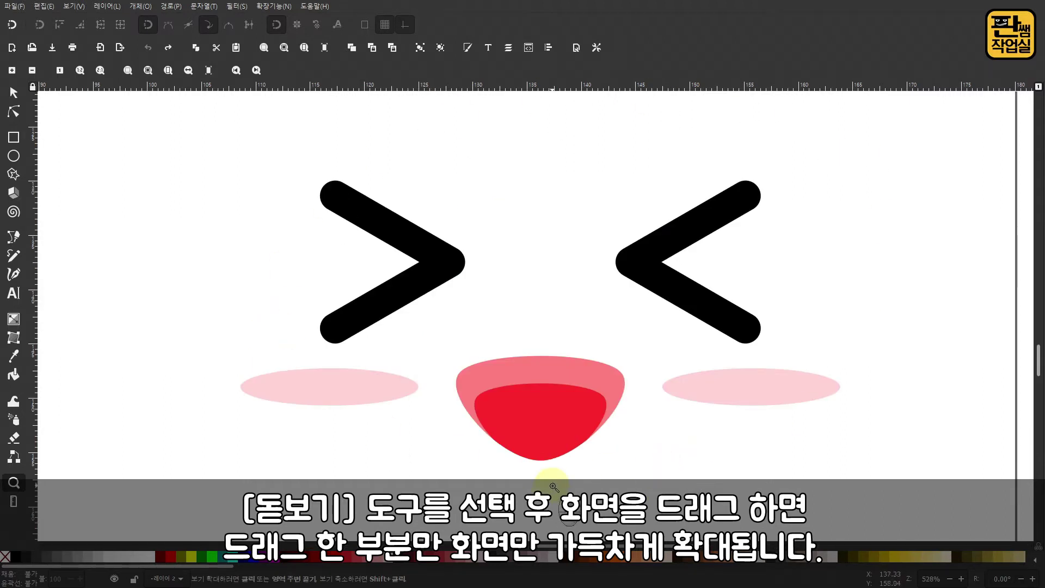
key(5)
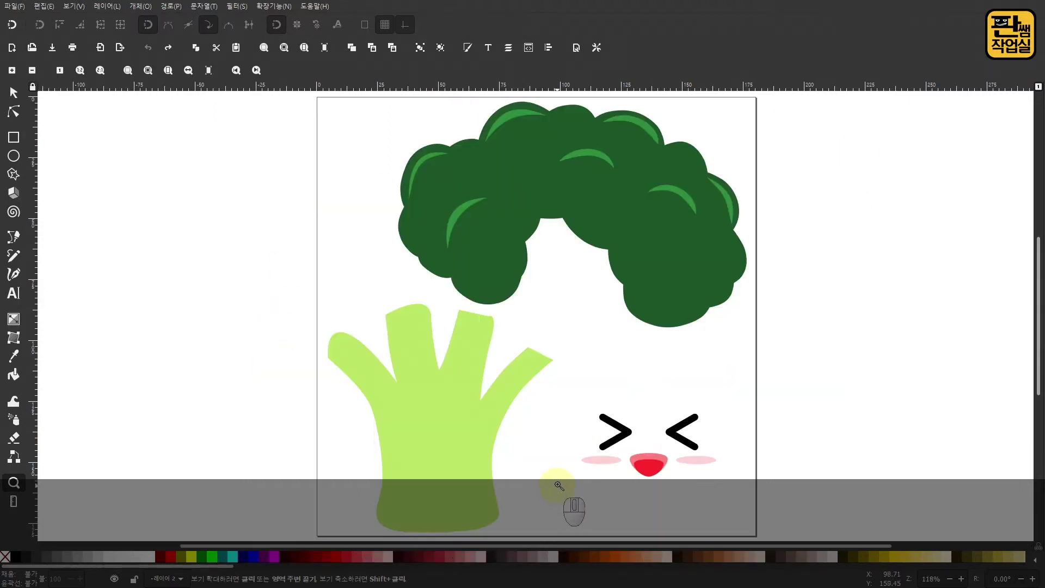
click(21, 100)
Step: Zoom in and out repeatedly around the pointer position, then fit the whole page in the window
key(ctrl)
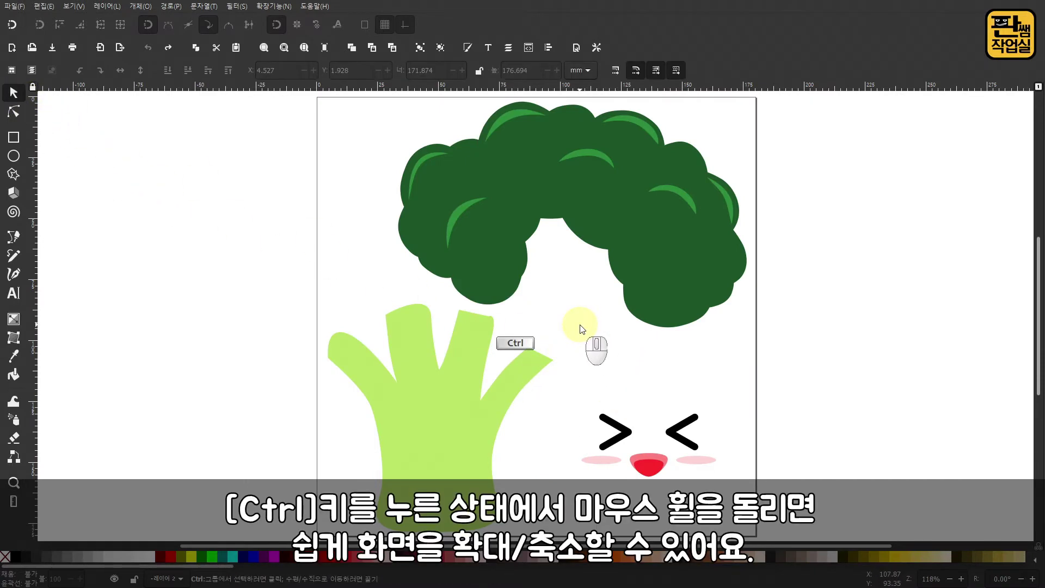
scroll(582, 329, down, 6)
scroll(582, 329, up, 6)
scroll(582, 329, down, 5)
scroll(582, 328, up, 6)
scroll(582, 329, down, 6)
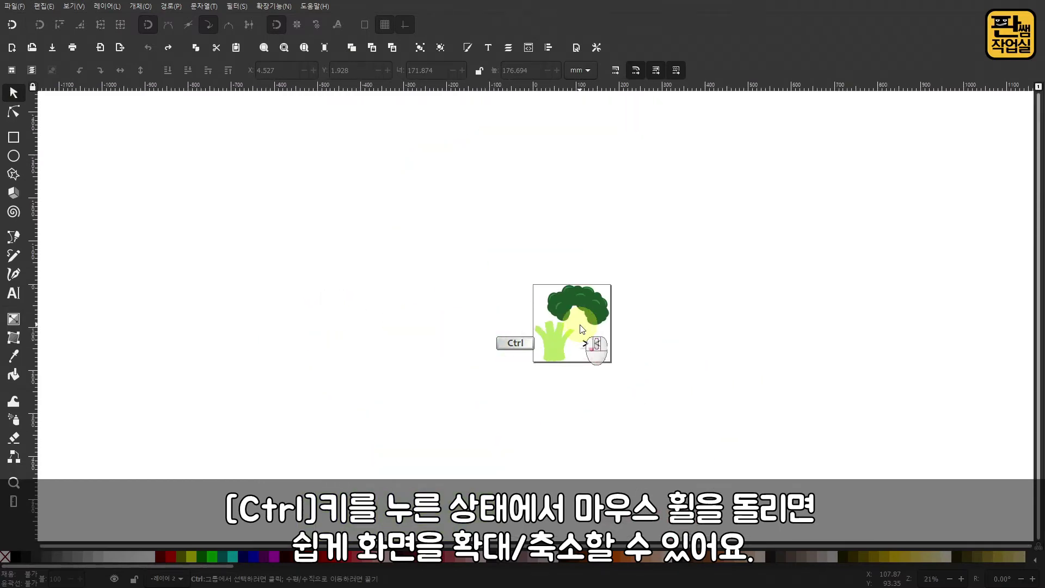
scroll(479, 360, down, 4)
scroll(477, 357, up, 4)
scroll(477, 358, down, 7)
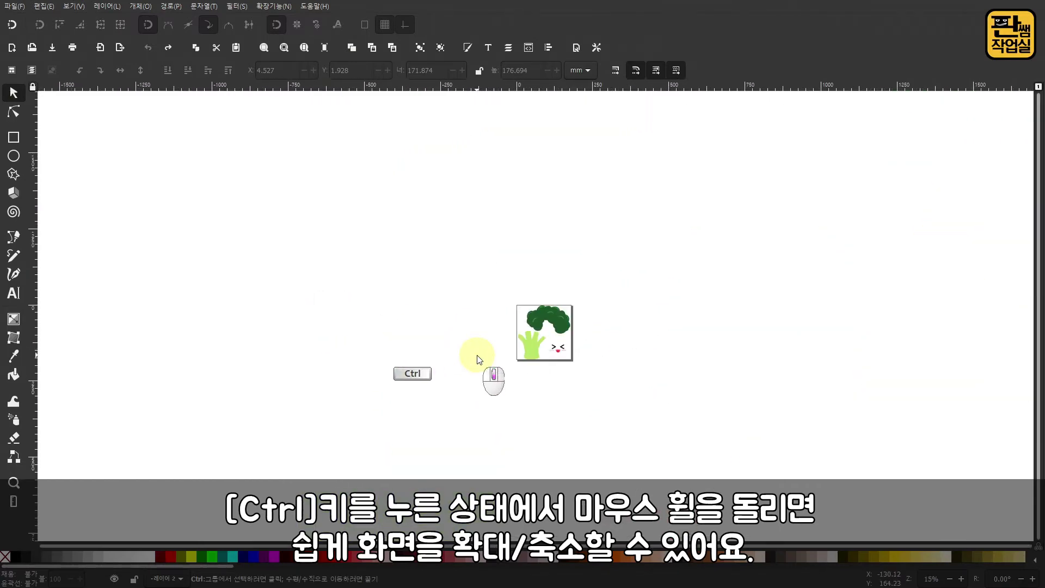
scroll(272, 321, up, 5)
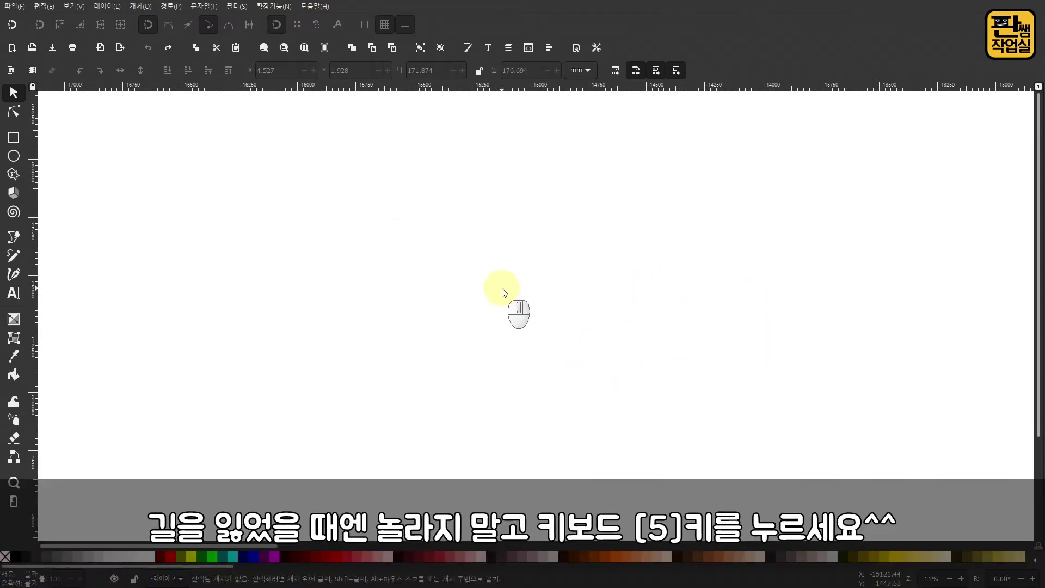
key(5)
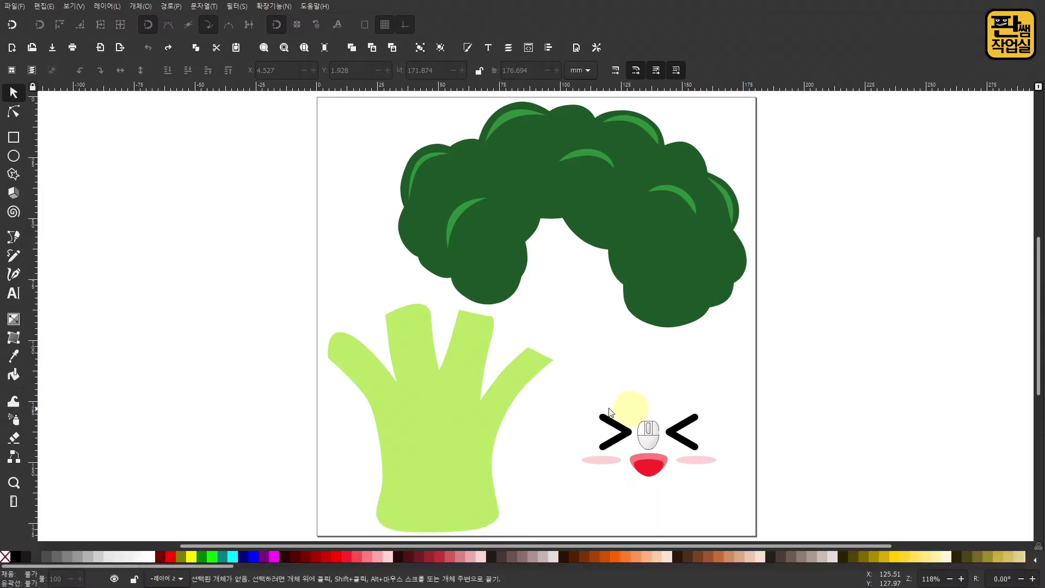
Step: Magnify the face area with the Zoom tool and switch back to the Select tool
click(14, 482)
drag(603, 409, 705, 491)
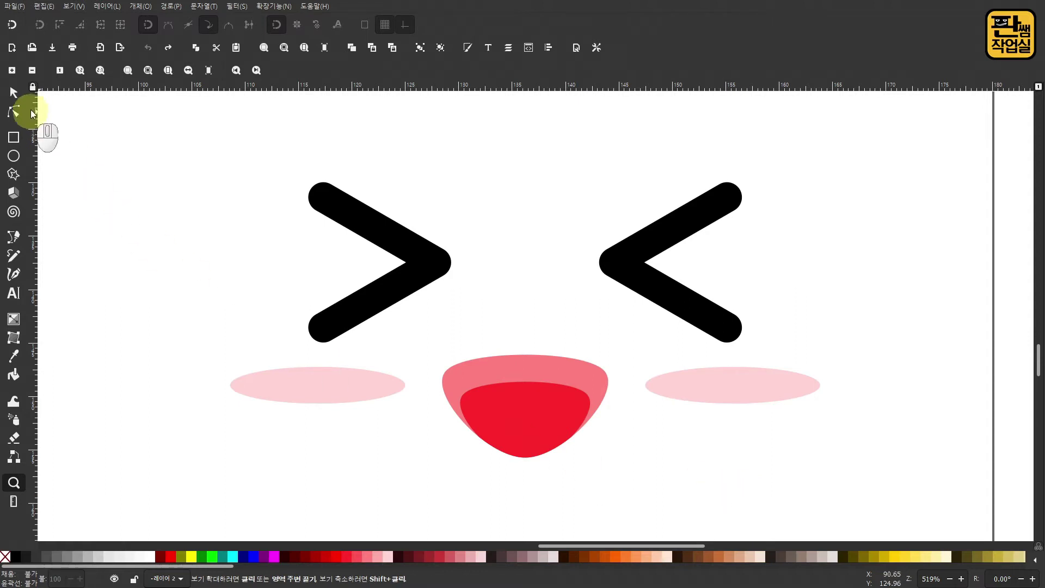
click(15, 93)
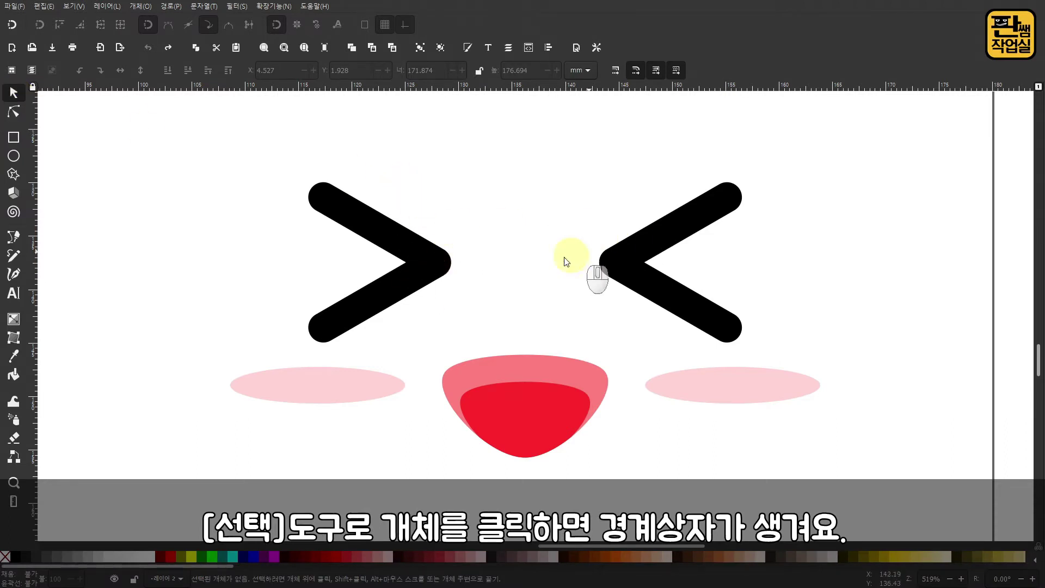
Step: Select the face's left eye and clear the selection, twice in a row
click(437, 267)
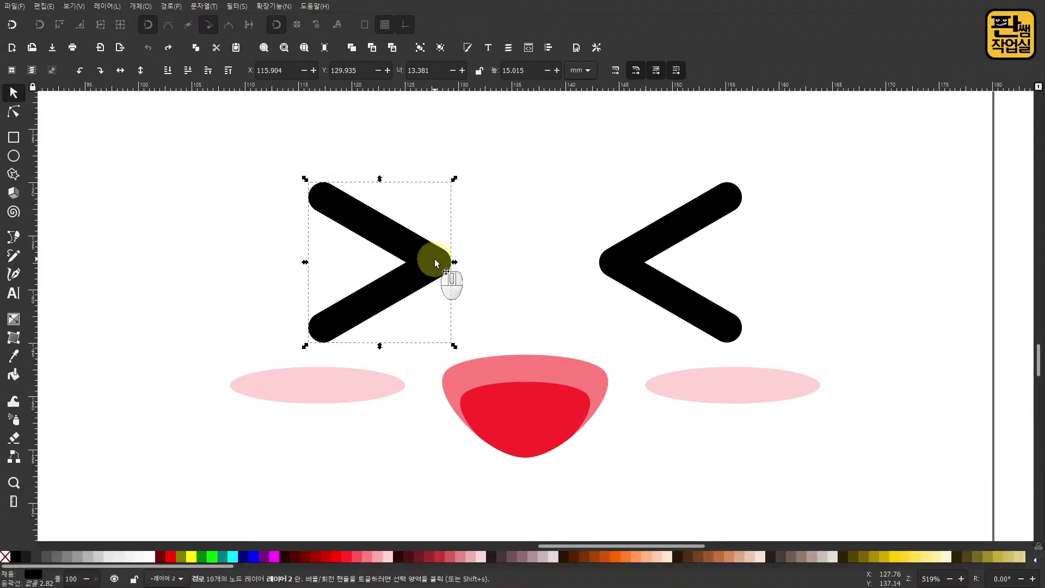
click(166, 239)
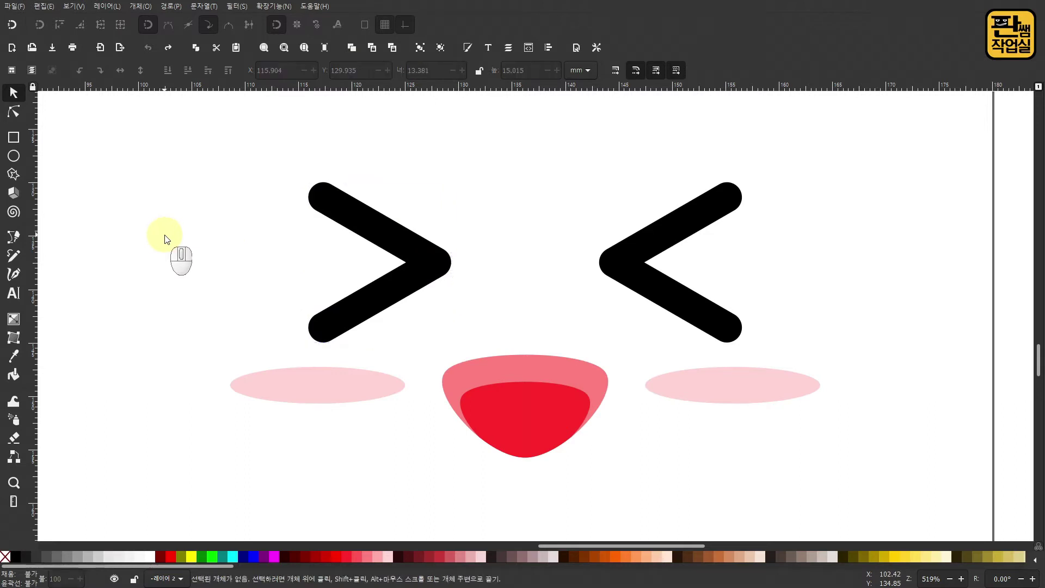
click(431, 253)
click(243, 244)
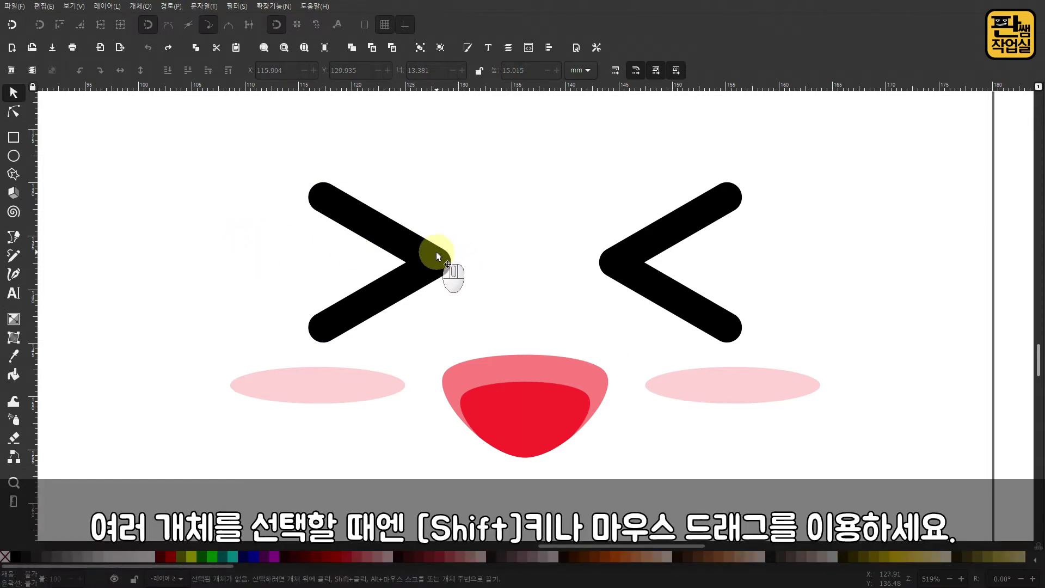
Step: Select the left eye, add the right eye to the selection, and deselect both
click(428, 255)
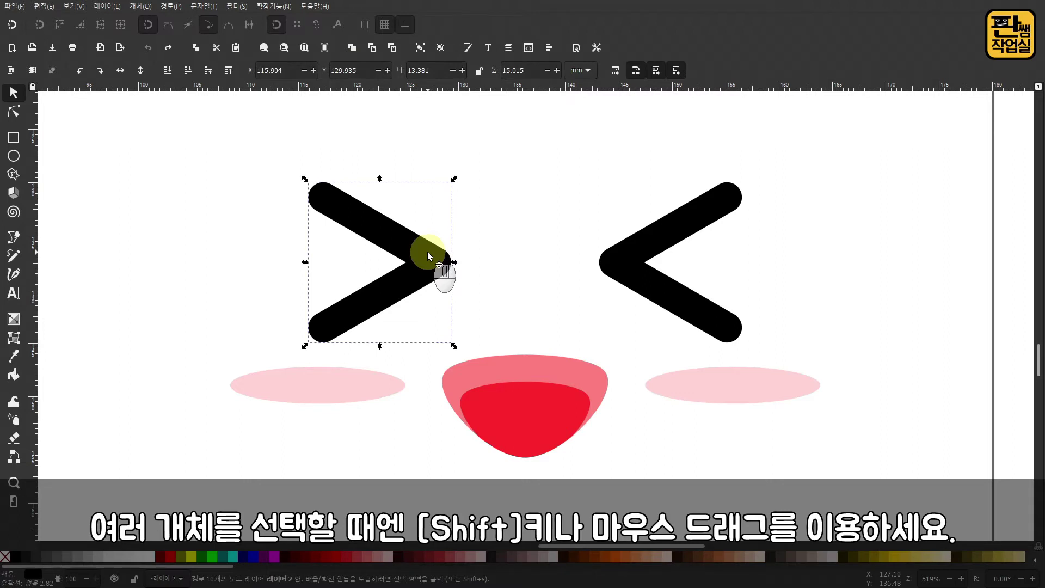
key(shift)
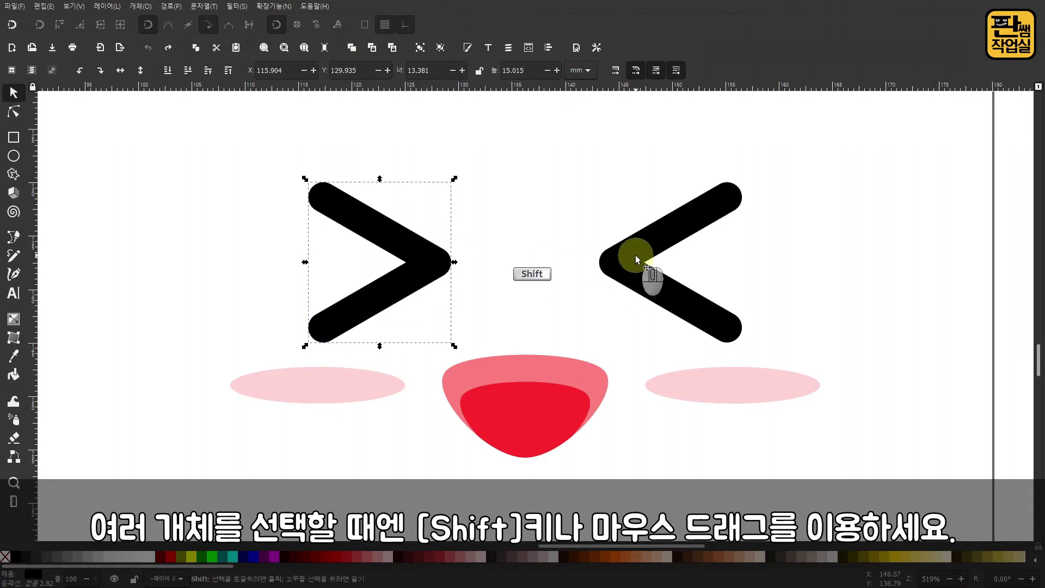
shift+click(636, 255)
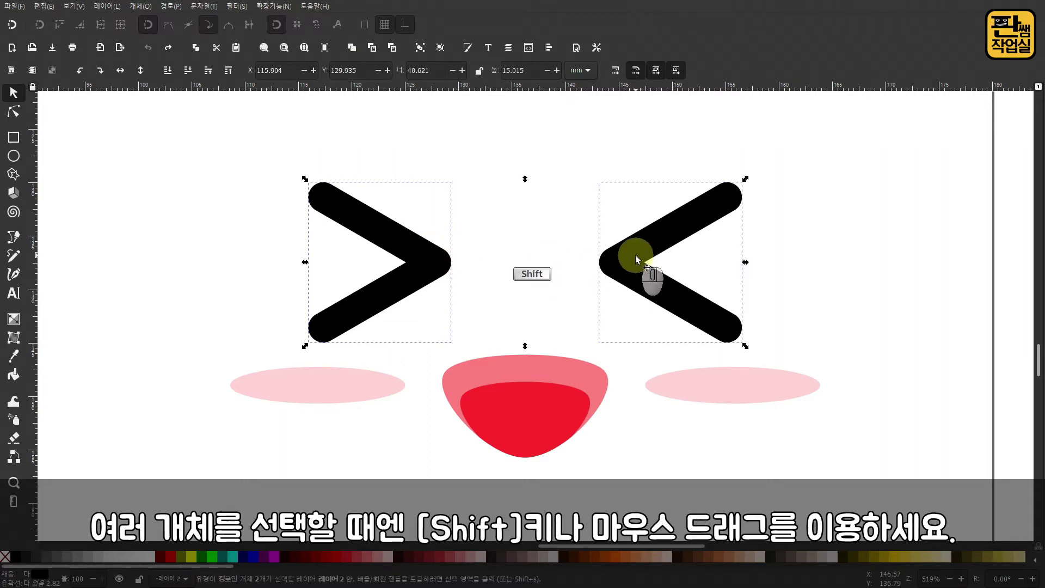
click(490, 163)
Step: Select both eyes together with a rubber-band box around them, then clear the selection
drag(218, 136, 788, 360)
drag(789, 362, 790, 362)
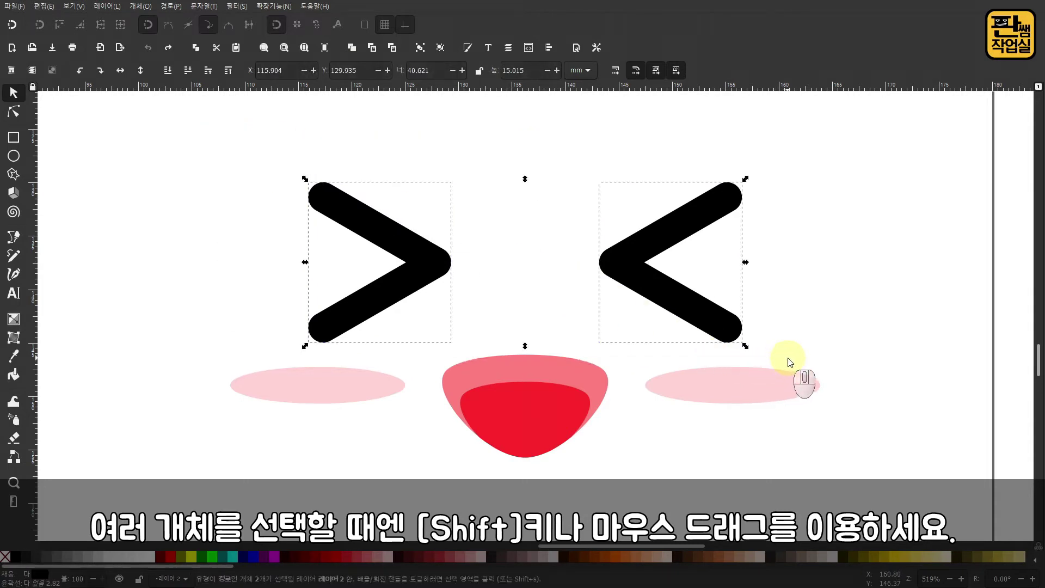
click(831, 349)
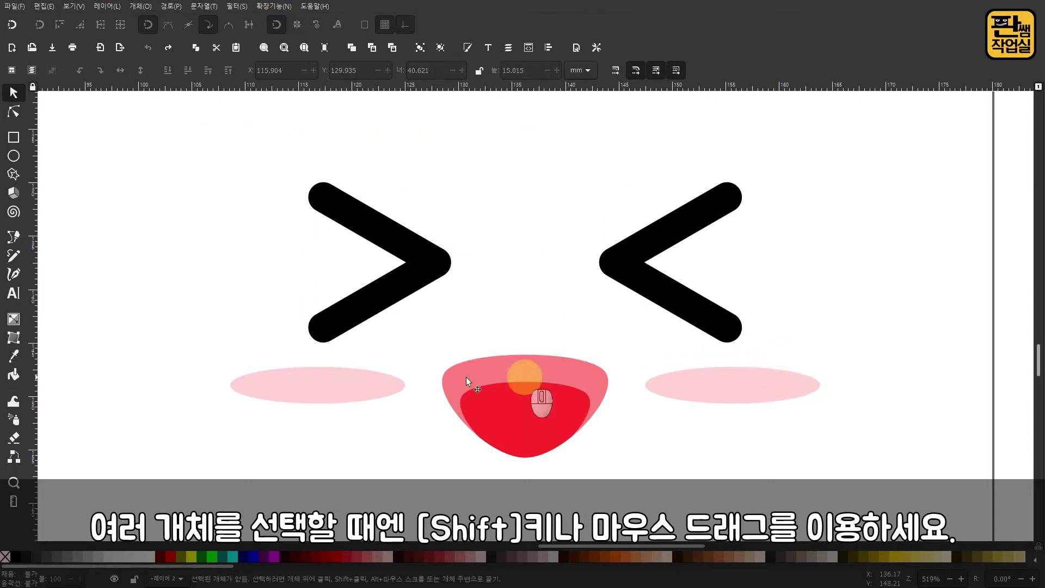
Step: Select the left and right cheeks of the face in turn, clearing the selection in between
click(293, 388)
click(731, 381)
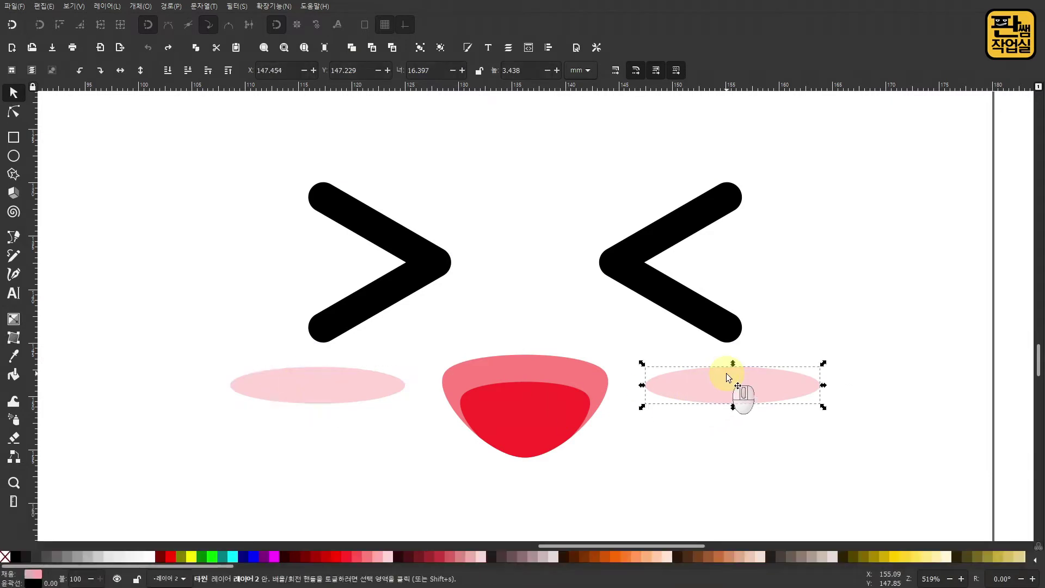
click(353, 395)
click(740, 402)
click(640, 428)
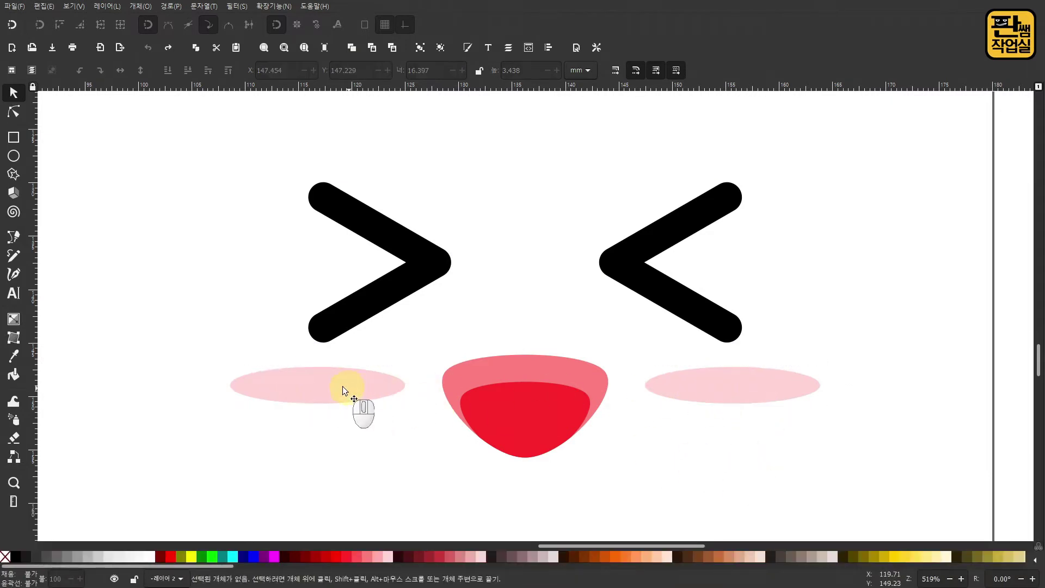
click(328, 388)
Step: Select both cheeks and the mouth with a rubber-band box, remove the mouth from the selection, and deselect the cheeks
drag(168, 310, 860, 505)
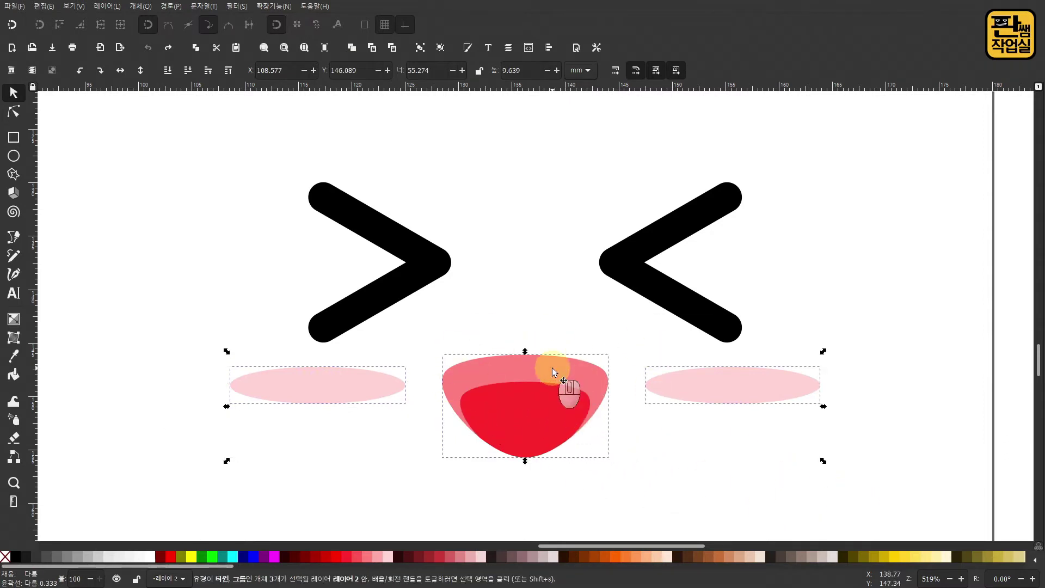
key(shift)
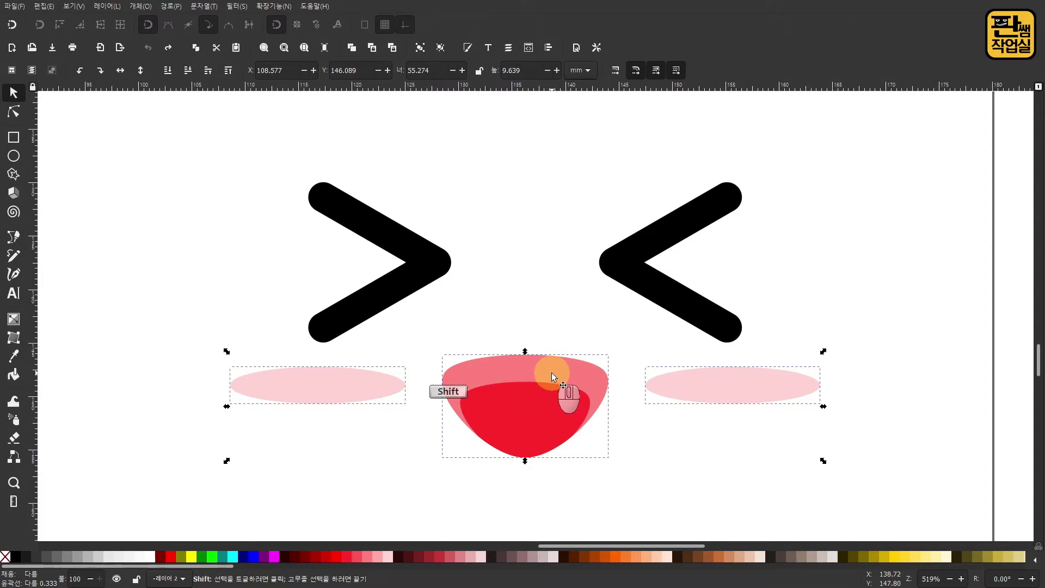
shift+click(551, 373)
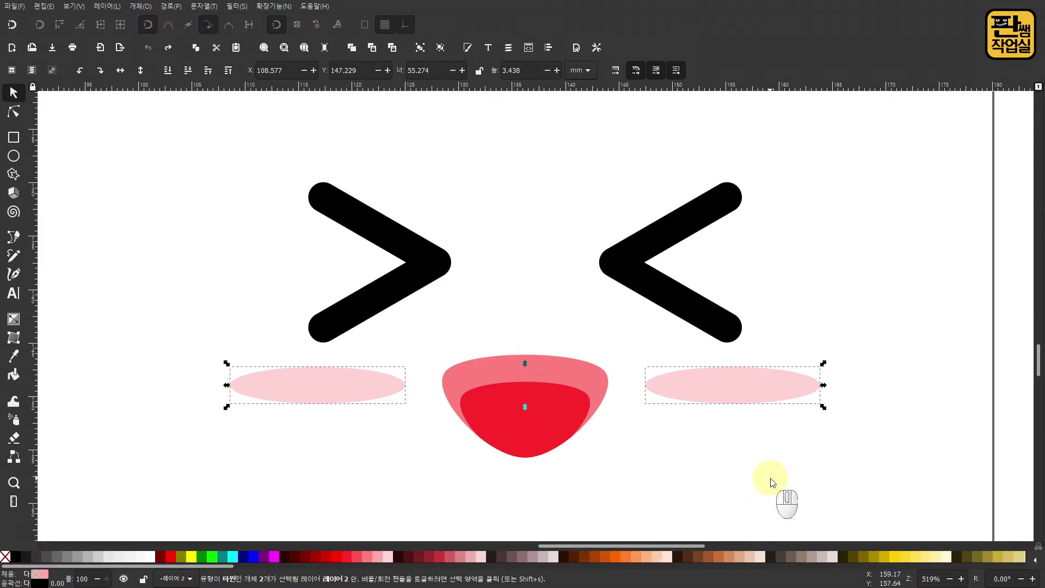
click(770, 457)
Step: Select all the face parts together with a rubber-band box around them, and clear the selection
drag(848, 465, 188, 156)
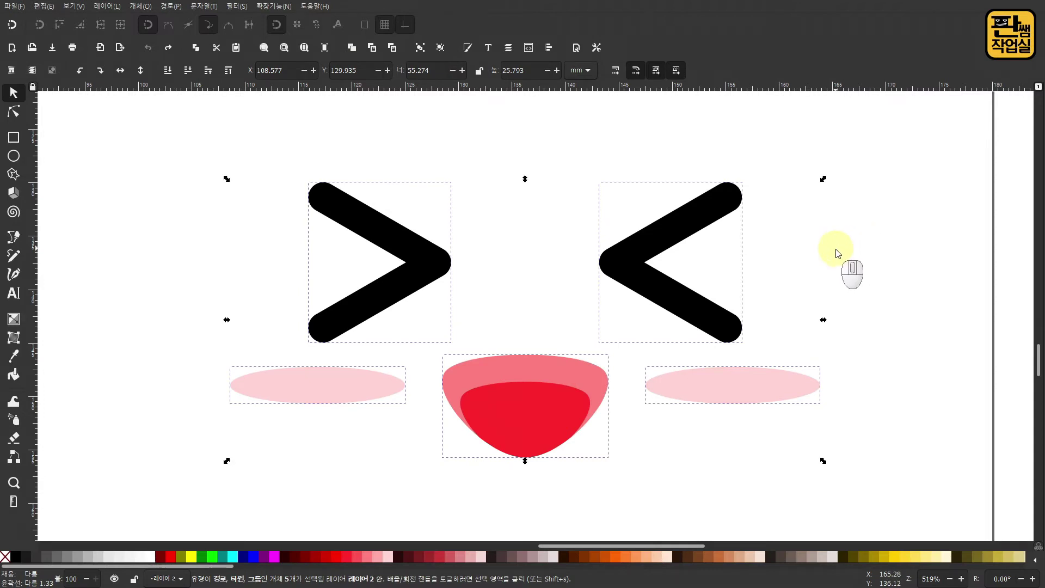
key(5)
click(789, 428)
Step: Move the eyes, cheeks and mouth one by one from beside the broccoli onto its light green stem
drag(691, 416, 509, 412)
drag(619, 433, 389, 426)
drag(601, 460, 393, 459)
drag(697, 460, 479, 453)
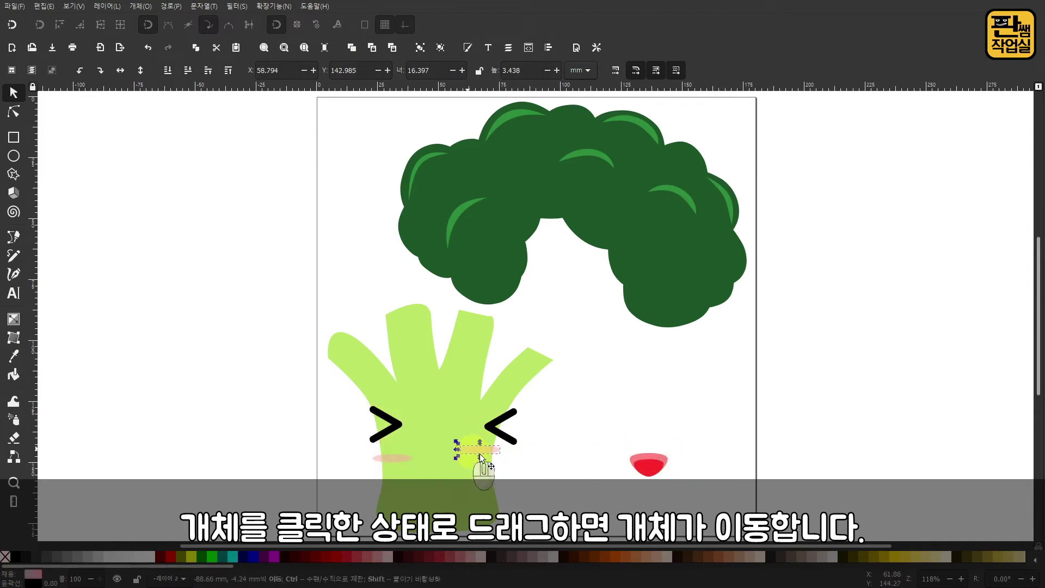
drag(653, 466, 438, 471)
drag(509, 432, 479, 469)
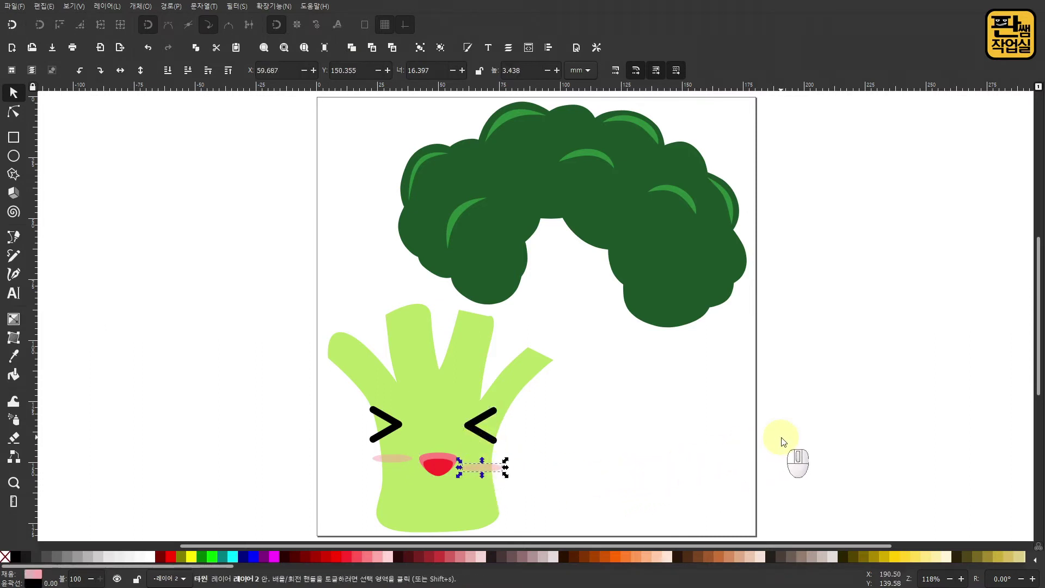
Step: Undo the individual moves of the face parts and clear the selection
key(ctrl+z)
key(ctrl+z)
key(ctrl+z)
key(ctrl+z)
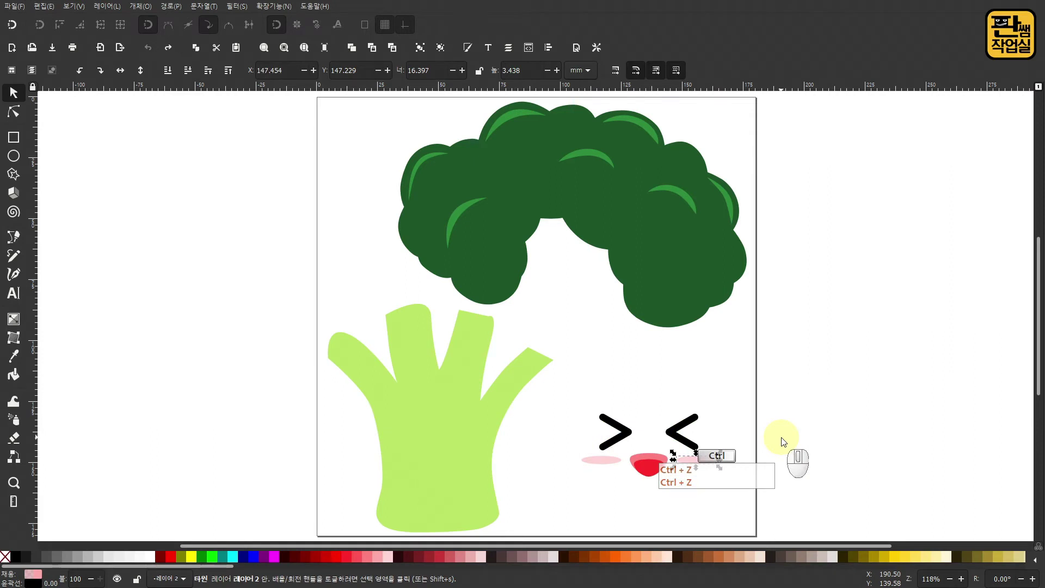
click(783, 441)
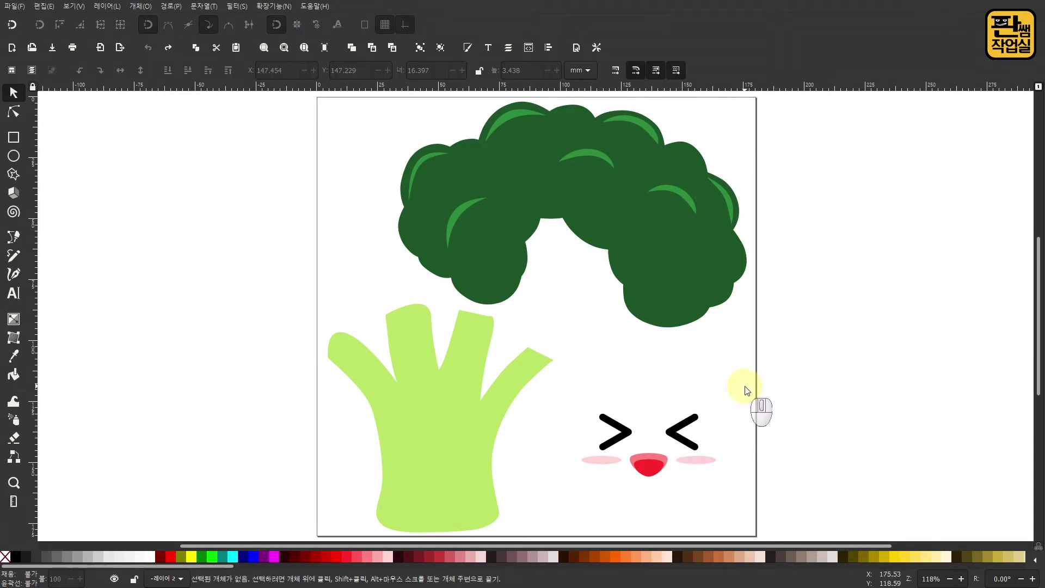
Step: Select both eyes, both cheeks and the mouth with a rubber-band box and group them
drag(745, 387, 557, 502)
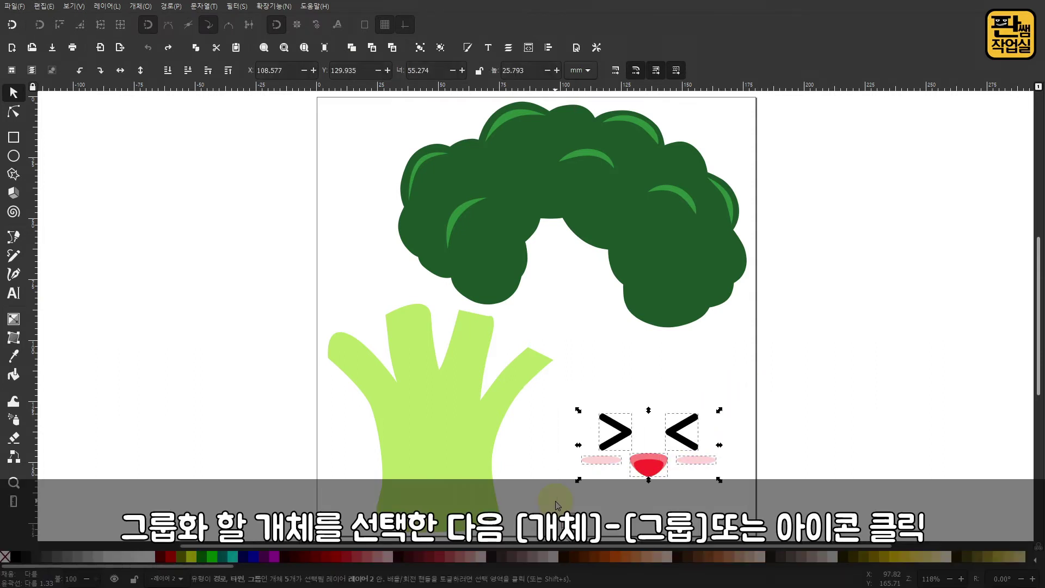
click(146, 7)
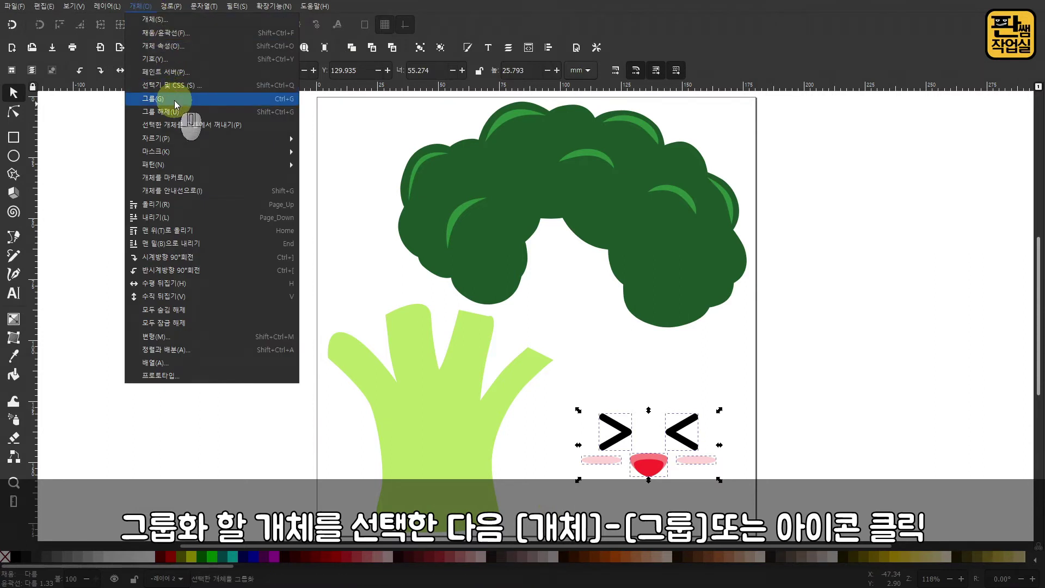
click(476, 24)
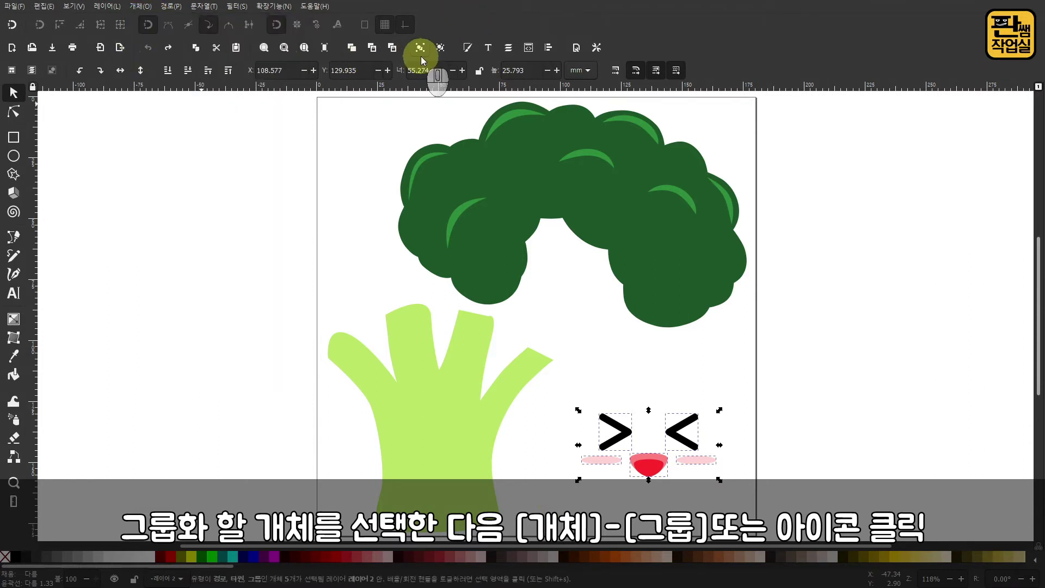
right_click(676, 436)
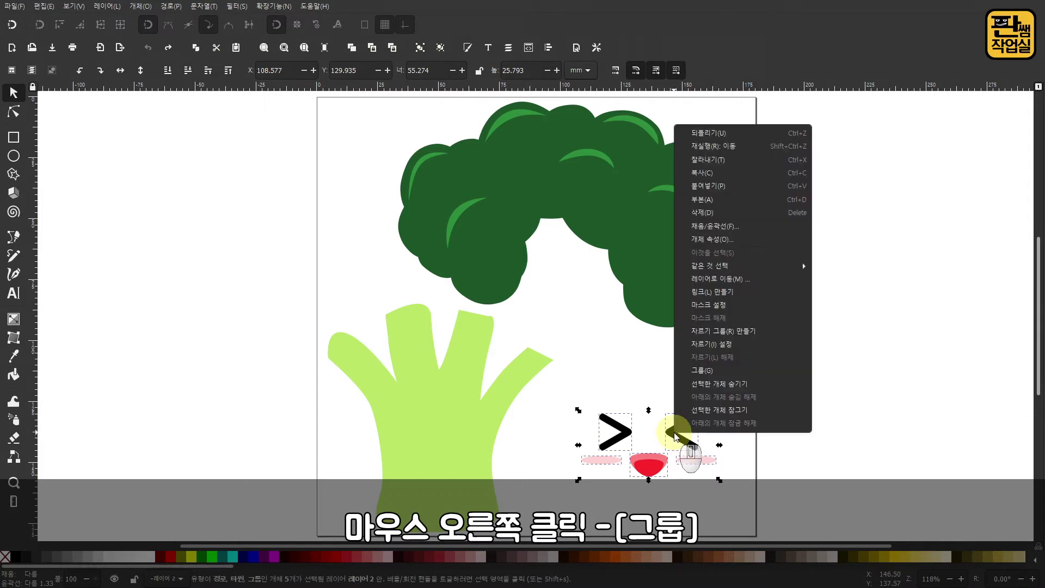
click(724, 371)
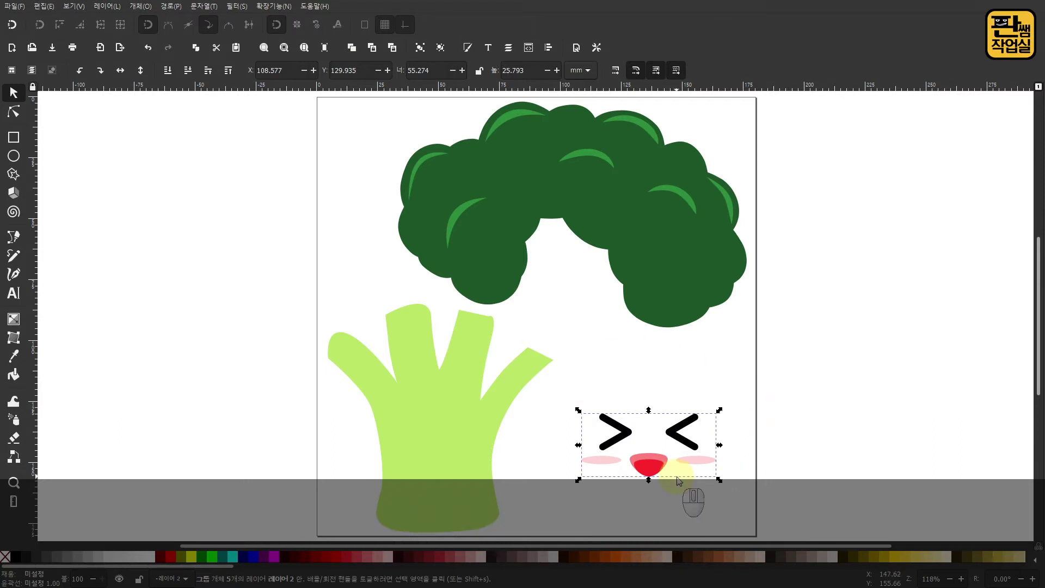
Step: Ungroup the face and group its five parts again
right_click(694, 450)
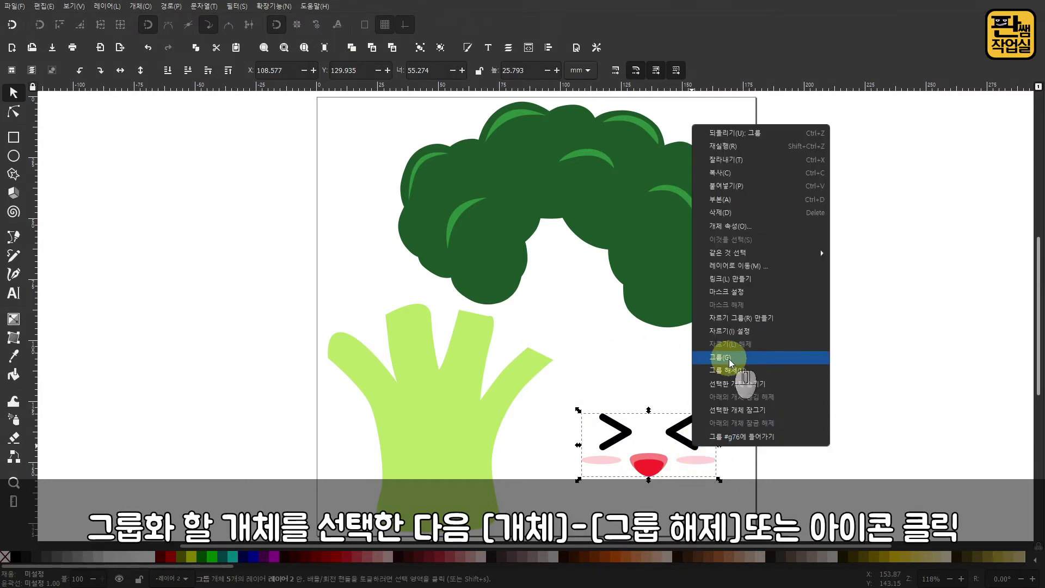
click(705, 366)
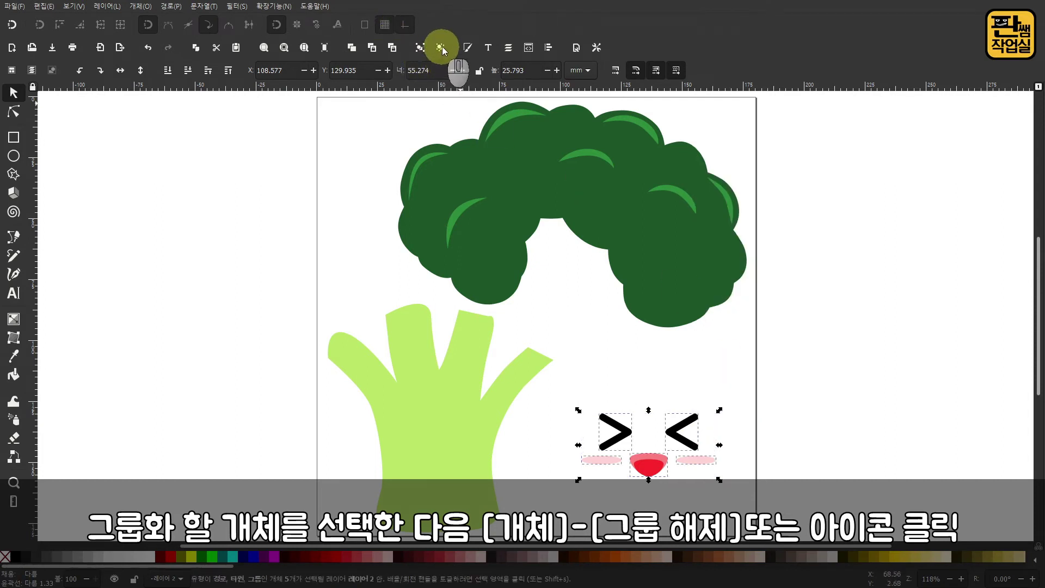
right_click(689, 436)
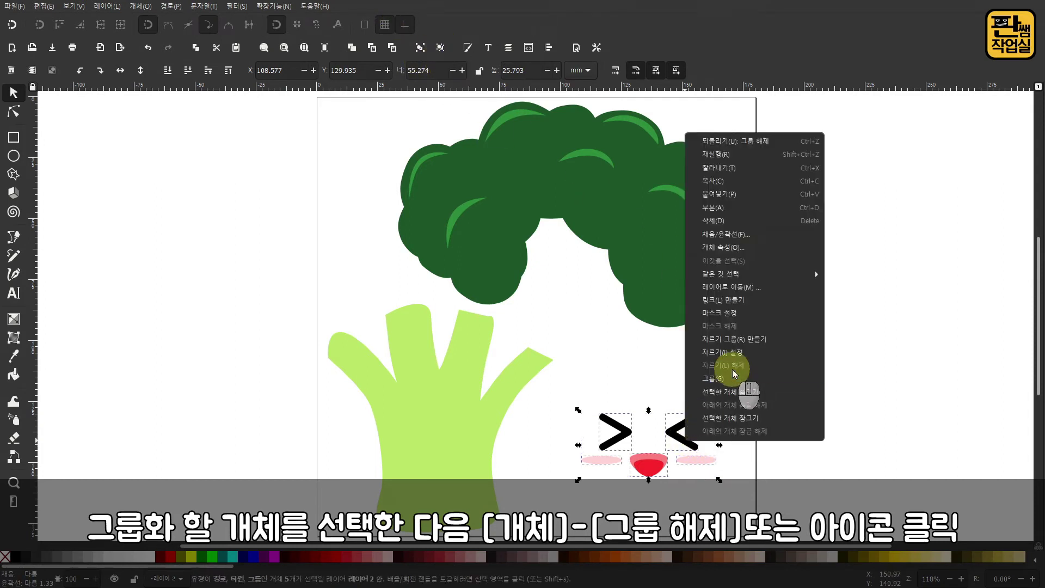
click(731, 376)
Step: Move the grouped face onto the stem and the dark green broccoli head down over the stem's top, and clear the selection
drag(689, 446, 688, 437)
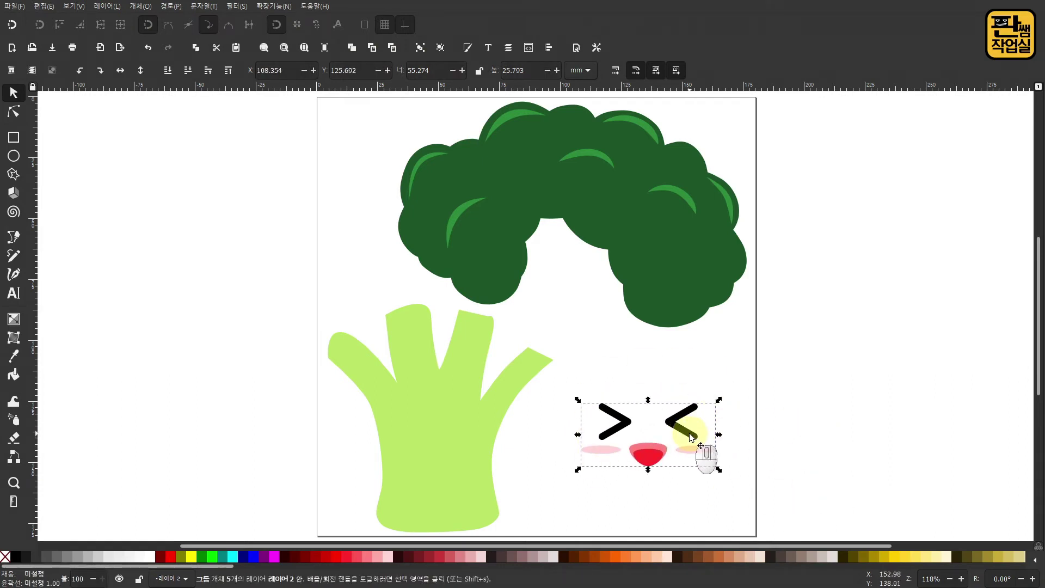
drag(690, 434, 479, 467)
drag(658, 286, 558, 367)
click(723, 345)
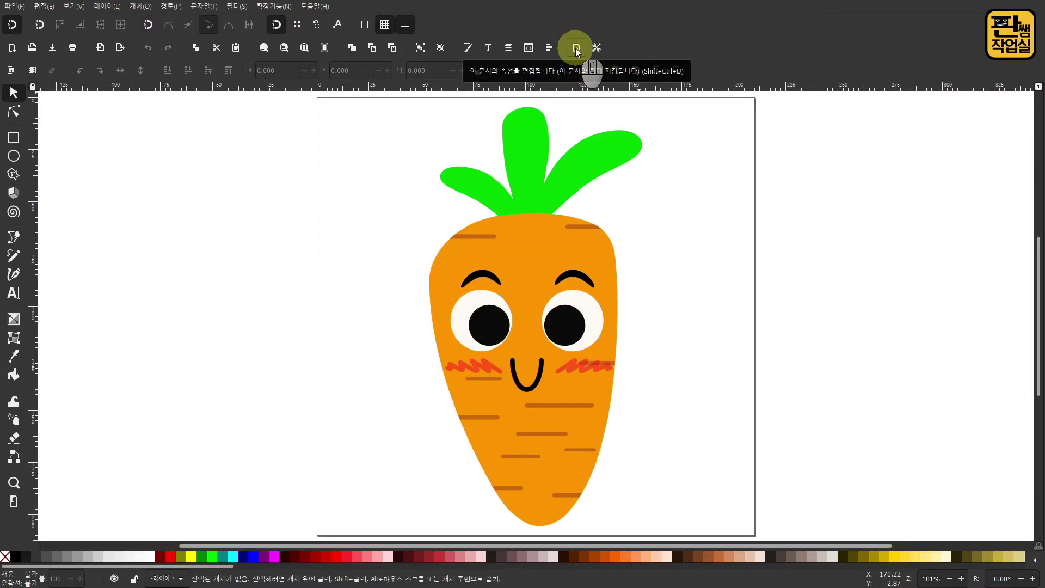
Step: Create a new rectangular grid in the carrot drawing's document properties and close the dialog
click(576, 48)
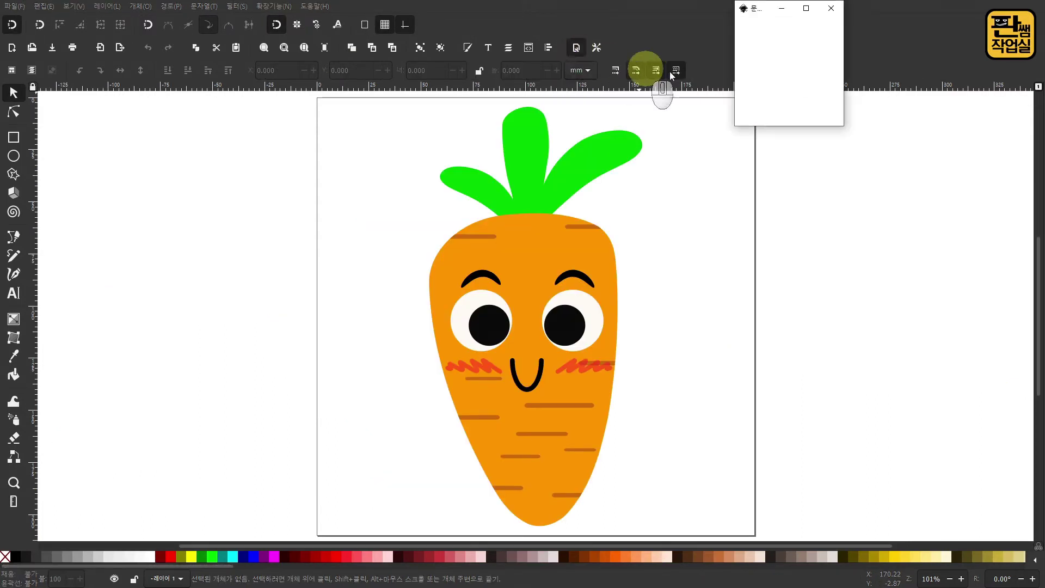
drag(855, 12, 734, 63)
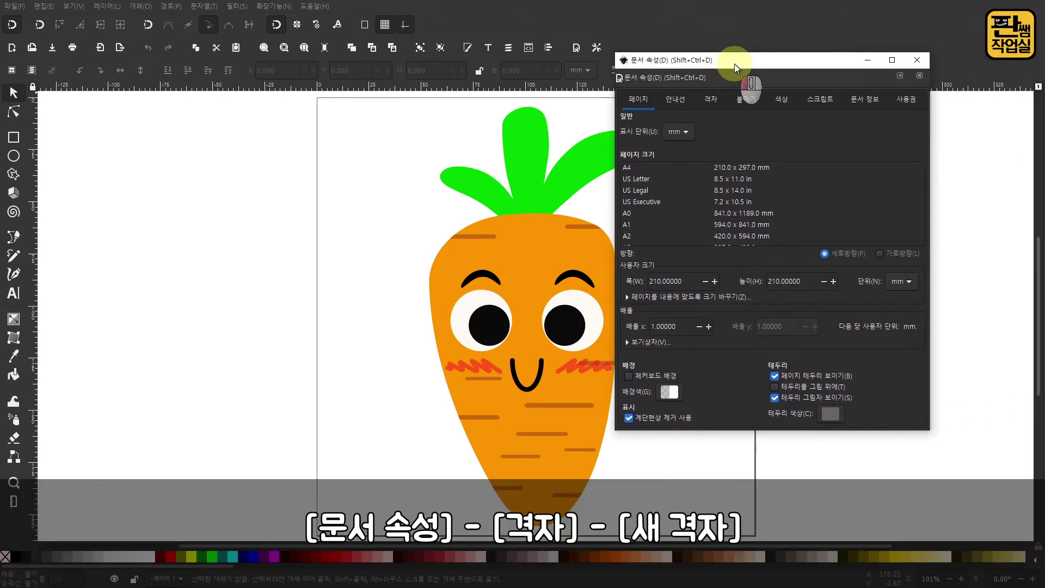
click(715, 101)
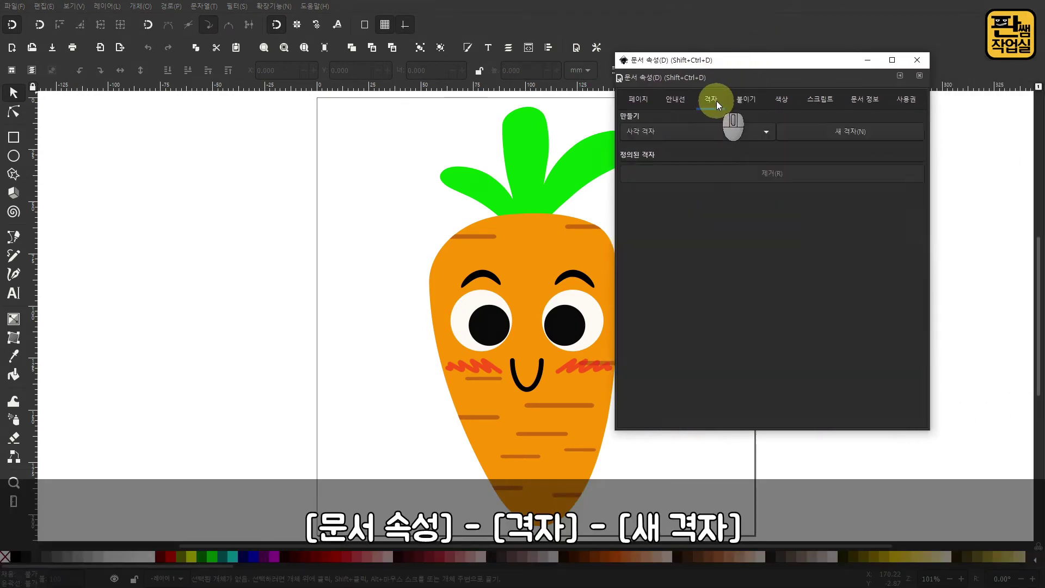
click(843, 133)
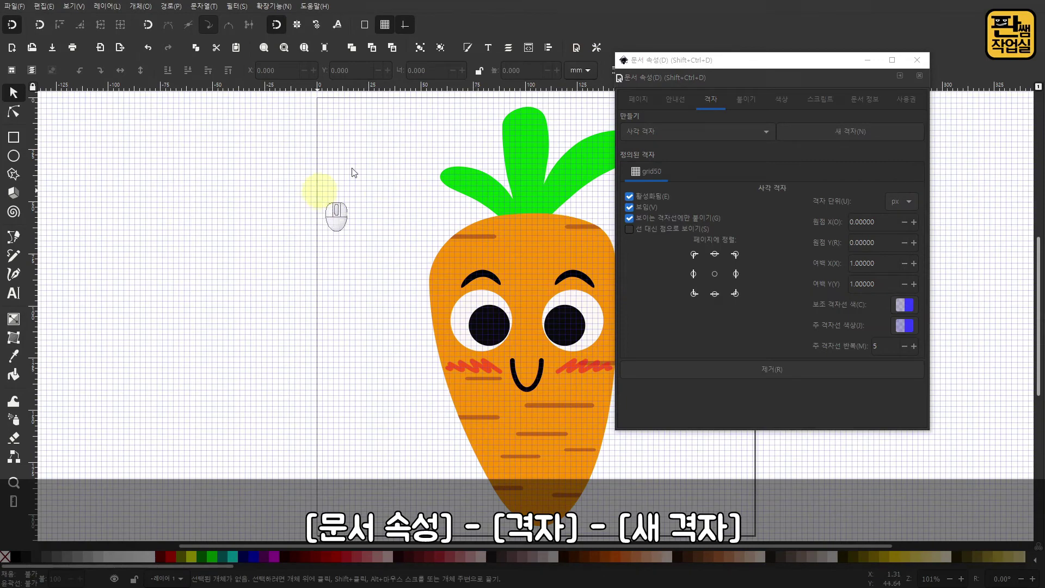
click(922, 59)
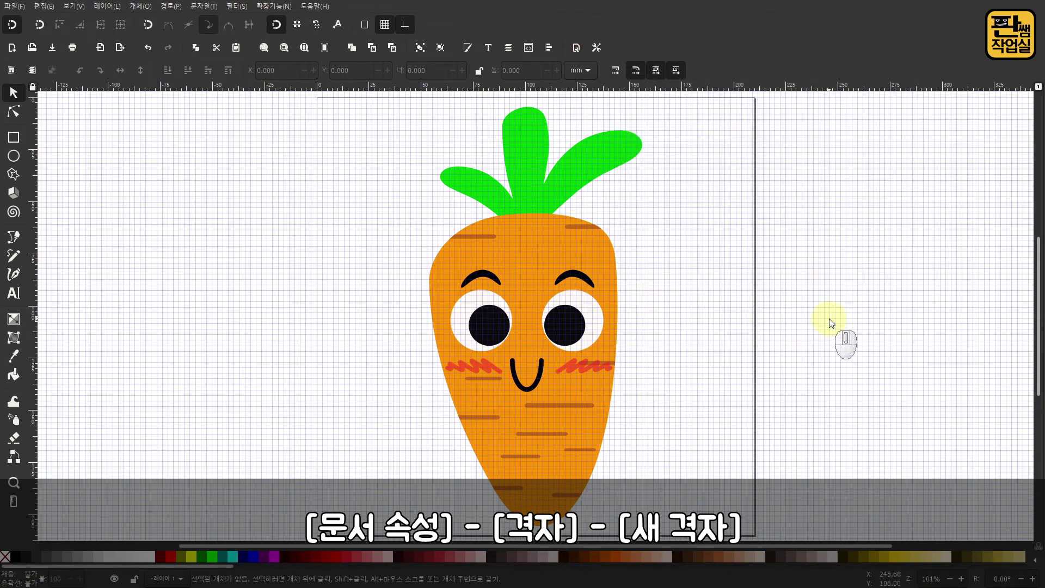
Step: Select every object of the carrot character and group them all
click(531, 224)
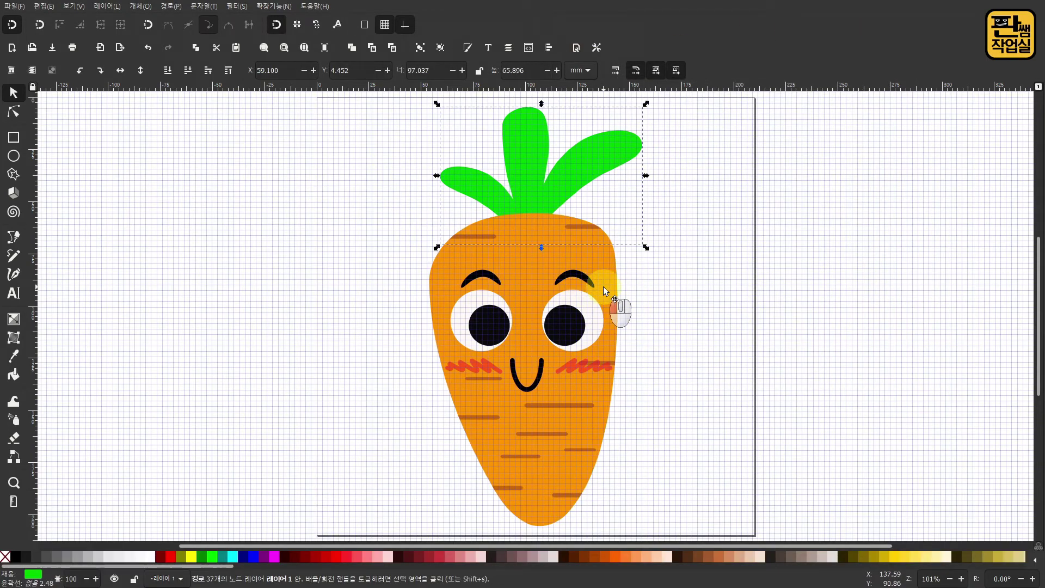
click(710, 355)
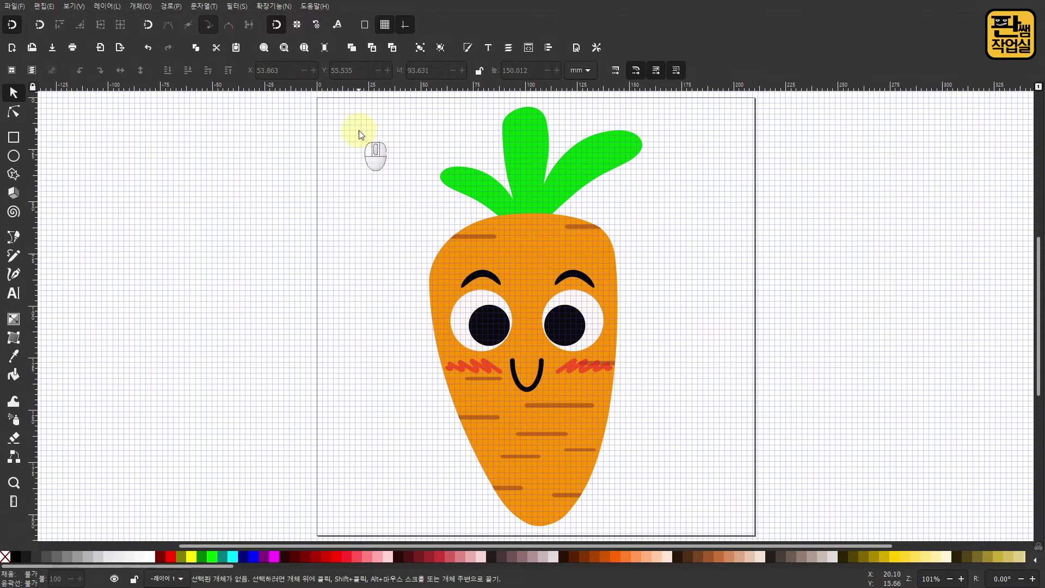
key(ctrl+a)
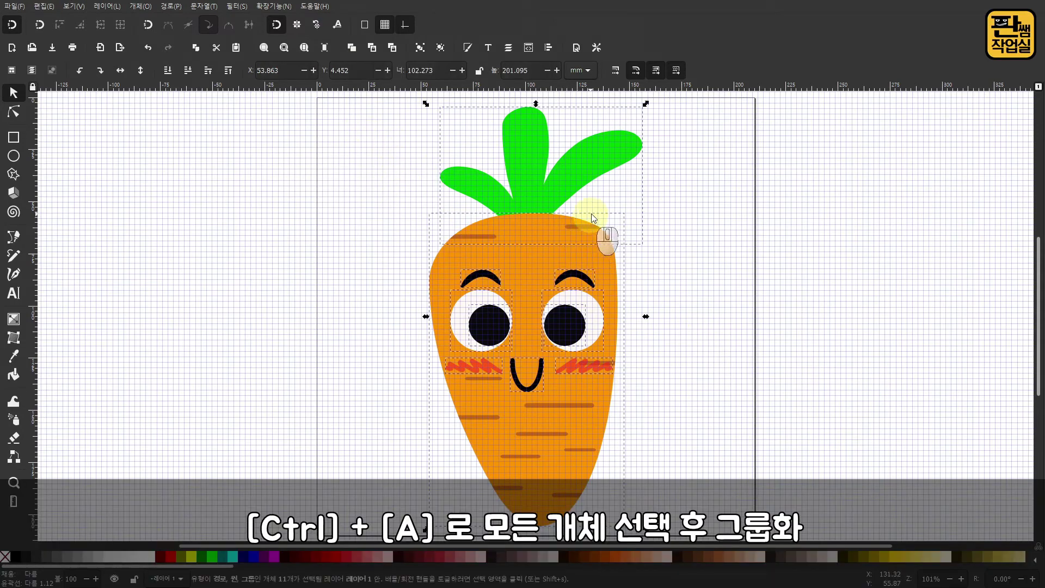
right_click(584, 174)
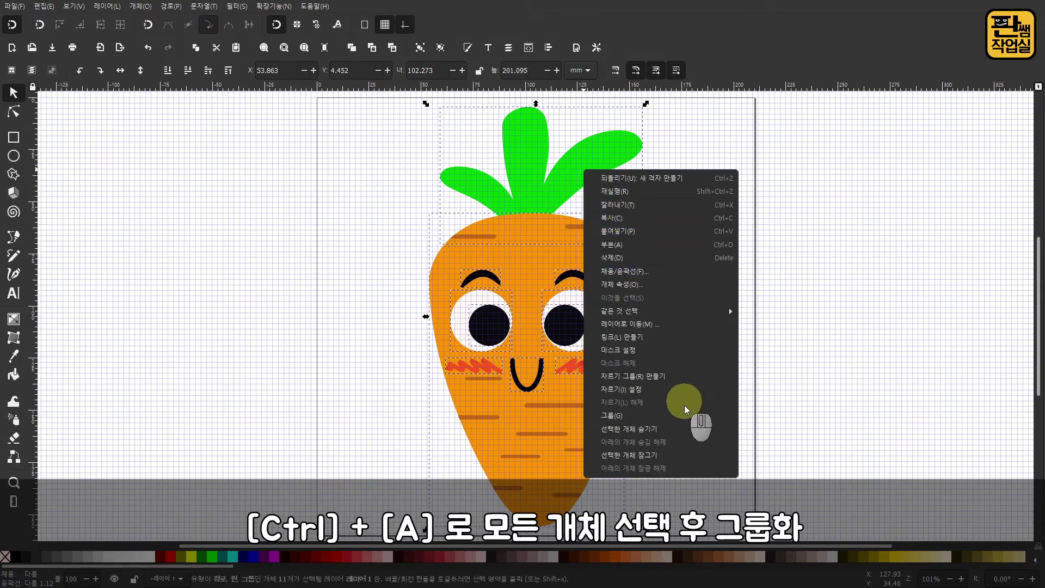
click(669, 416)
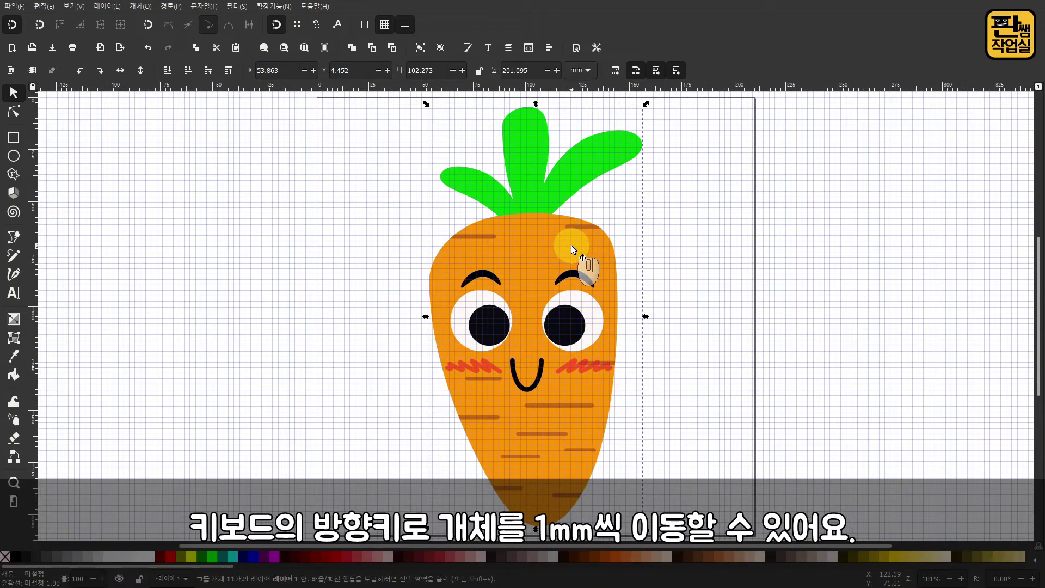
Step: Nudge the carrot group to the right in 1 mm steps
key(Right)
key(Right)
key(Right)
key(Right)
key(Right)
key(Right)
key(Right)
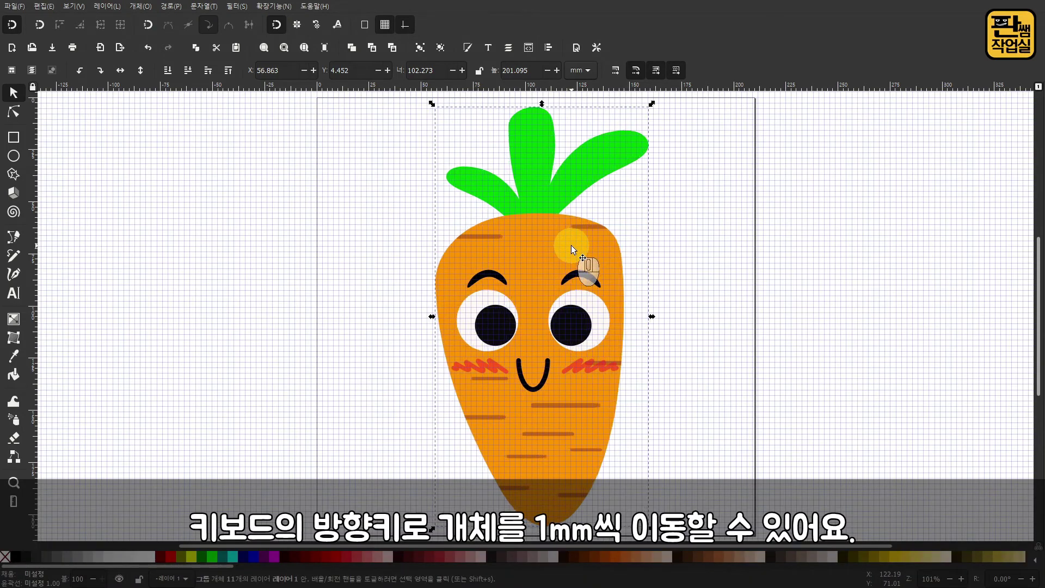
Step: Nudge the carrot group left to X 53.863 mm and up 1 mm to Y 3.452 mm
key(Left)
key(Left)
key(Left)
key(Left)
key(Left)
key(Left)
key(Left)
key(Up)
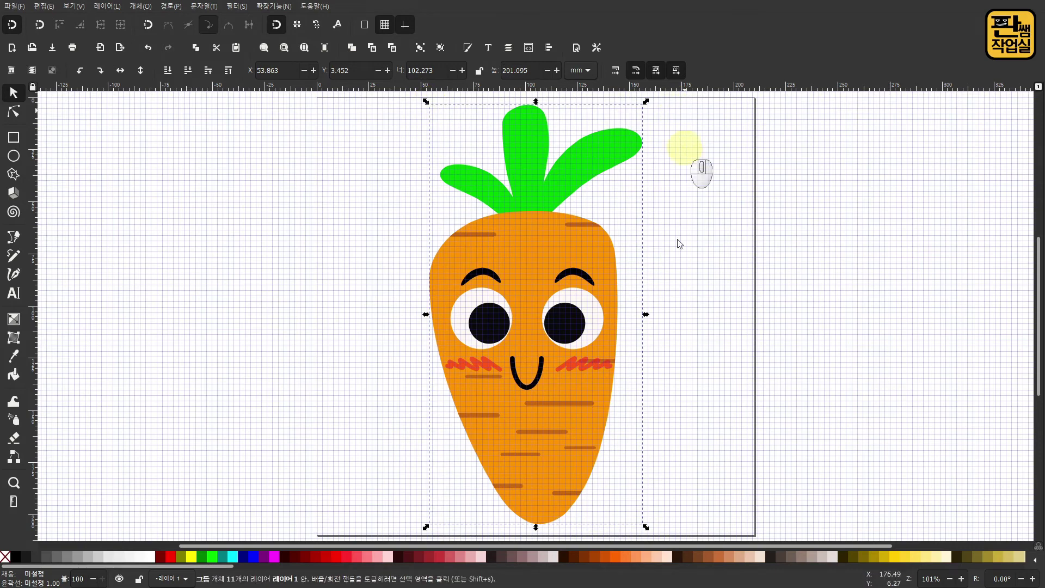
Step: Nudge the carrot group back and forth horizontally in 1 mm steps, ending at X 56.863 mm
click(287, 71)
click(349, 70)
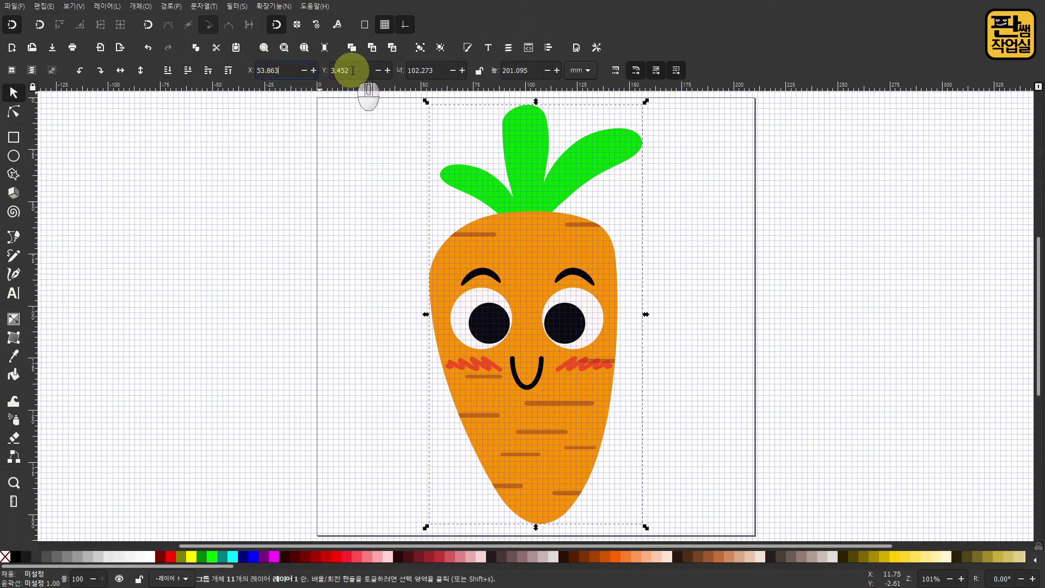
key(Right)
key(Right)
key(Right)
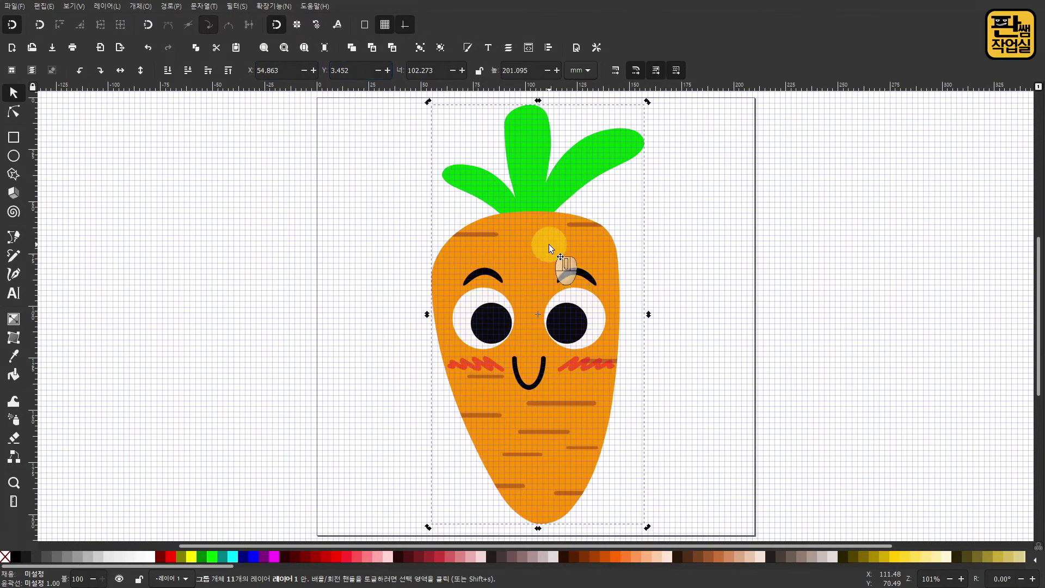
key(Left)
key(Left)
key(Right)
key(Right)
key(Right)
key(Right)
key(Right)
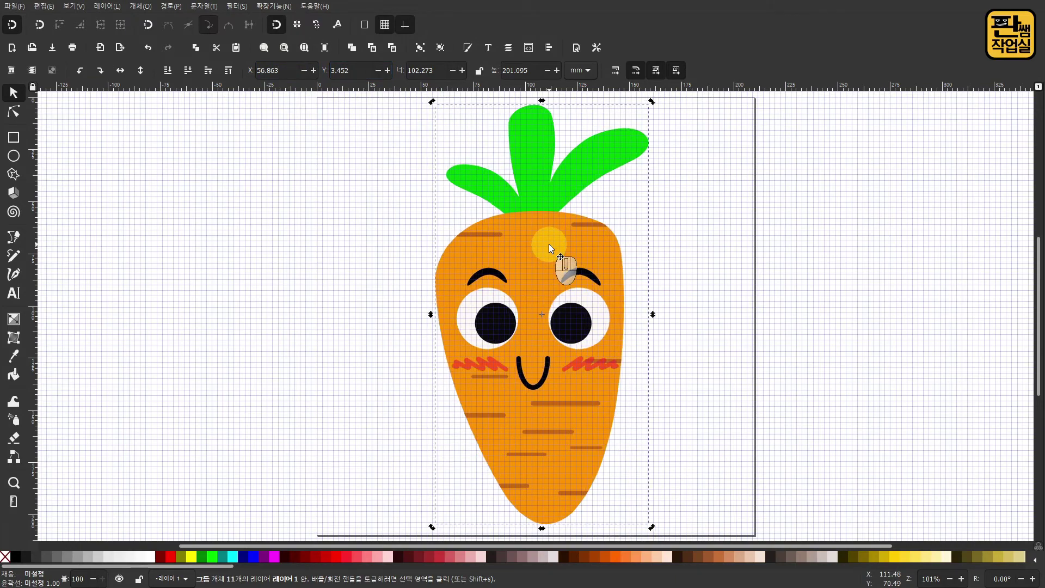
Step: Nudge the carrot group a few 1 mm steps right and left, ending at the same X 56.863 mm position
key(Right)
key(Right)
key(Left)
key(Left)
key(Left)
key(Left)
key(Left)
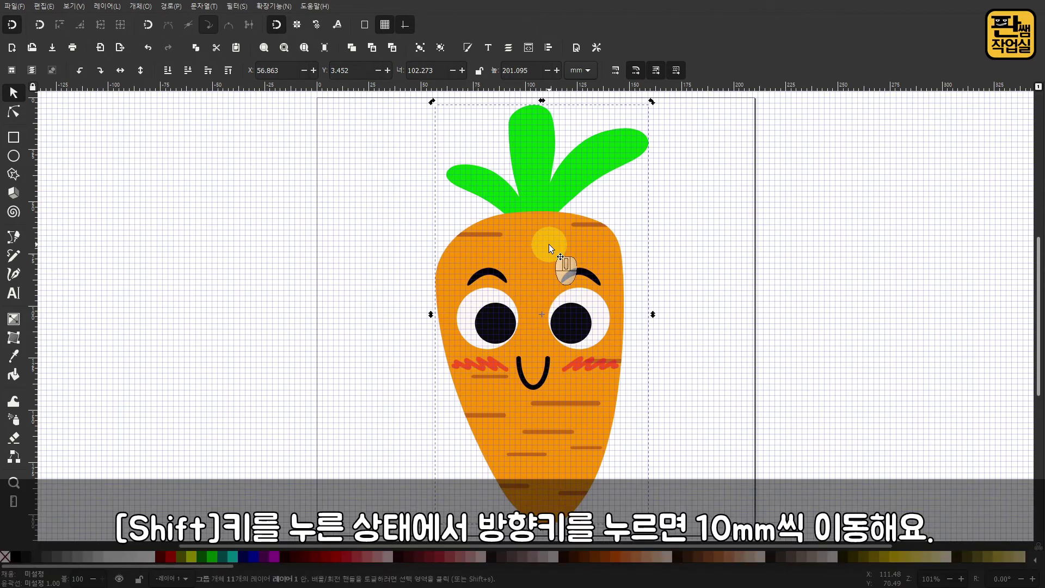
Step: Move the carrot group right and left in tenfold nudges of 10 mm each, ending at X 46.863 mm
key(shift)
key(shift+Right)
key(shift+Right)
key(shift+Right)
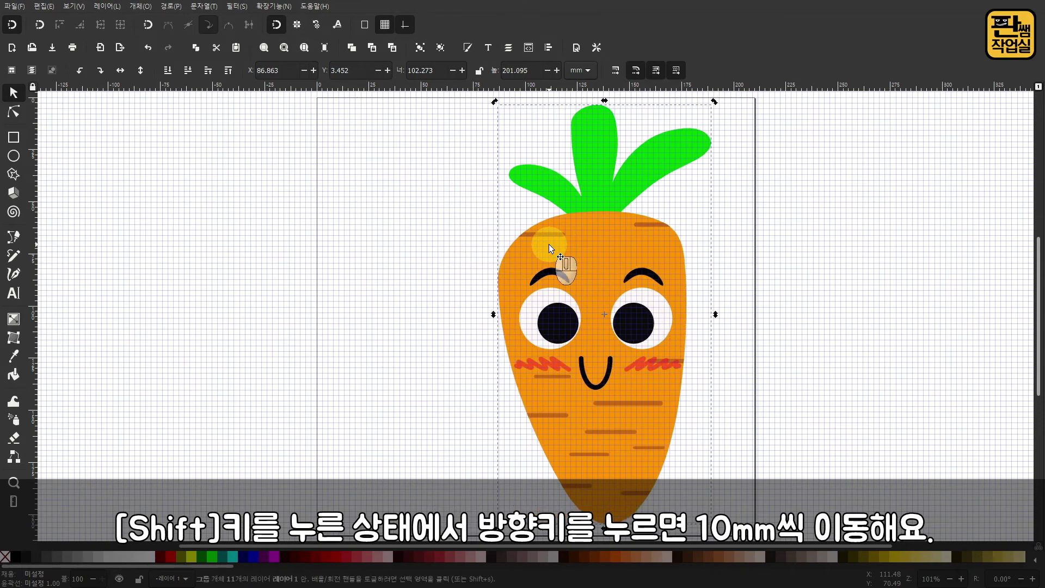
key(shift+Left)
key(shift+Left)
key(shift+Left)
key(shift+Left)
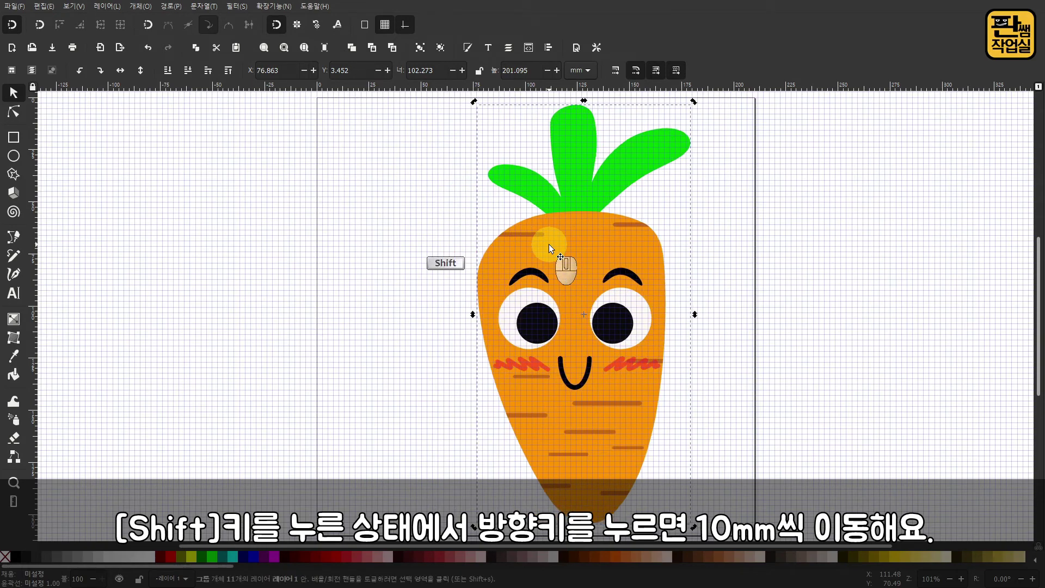
key(shift+Left)
key(shift+Left)
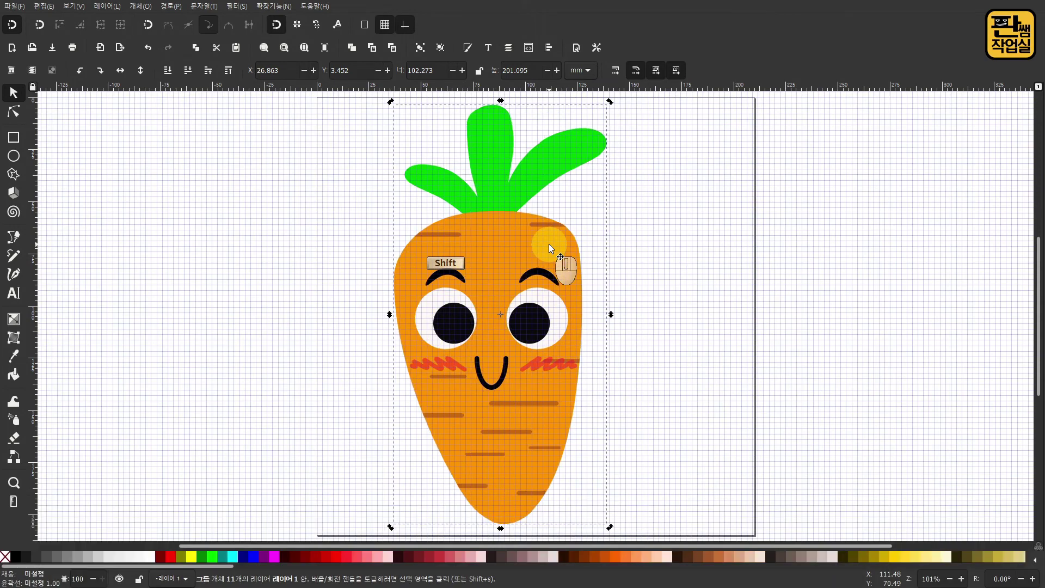
key(shift+Right)
key(shift+Right)
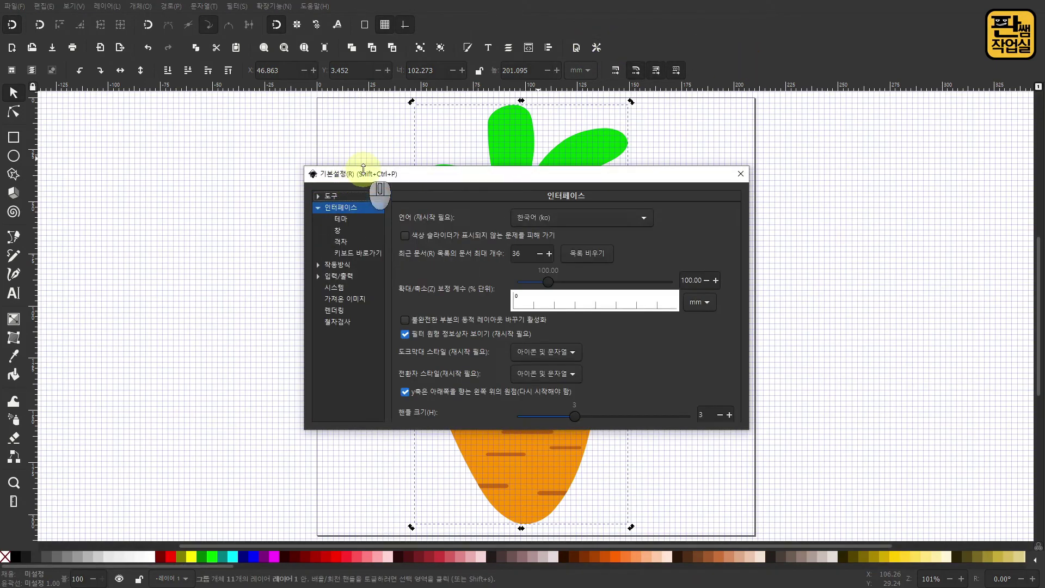
Step: Set the arrow-key move distance to 10 mm in the Steps section of the Behavior preferences and close the preferences
click(322, 266)
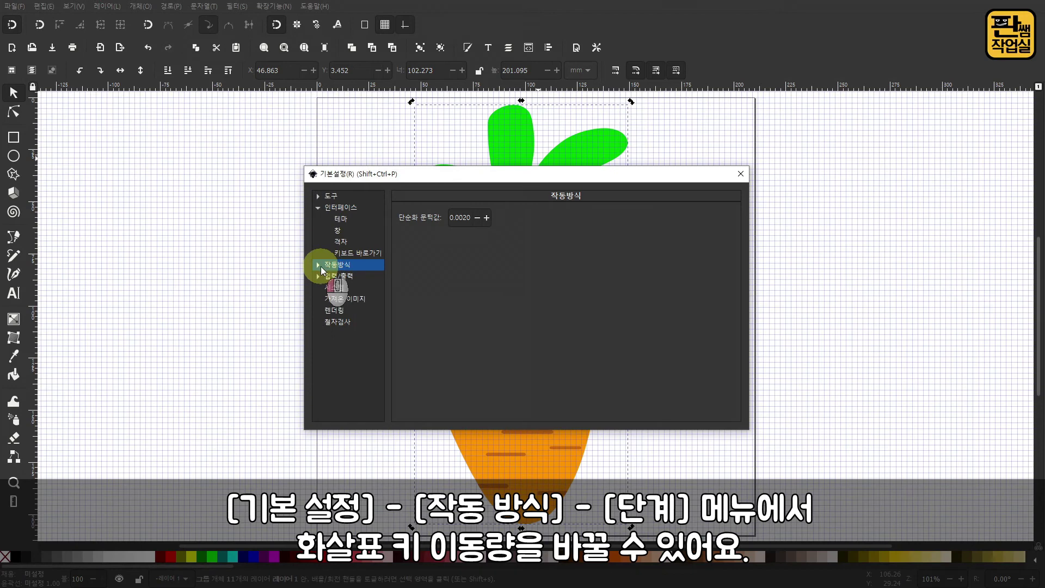
click(319, 266)
click(341, 334)
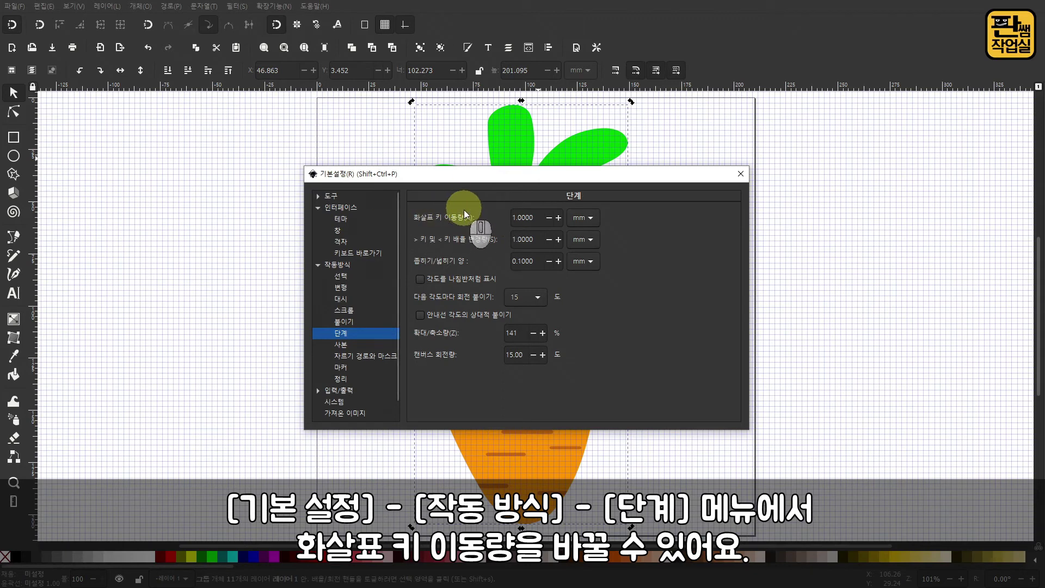
drag(540, 220, 499, 218)
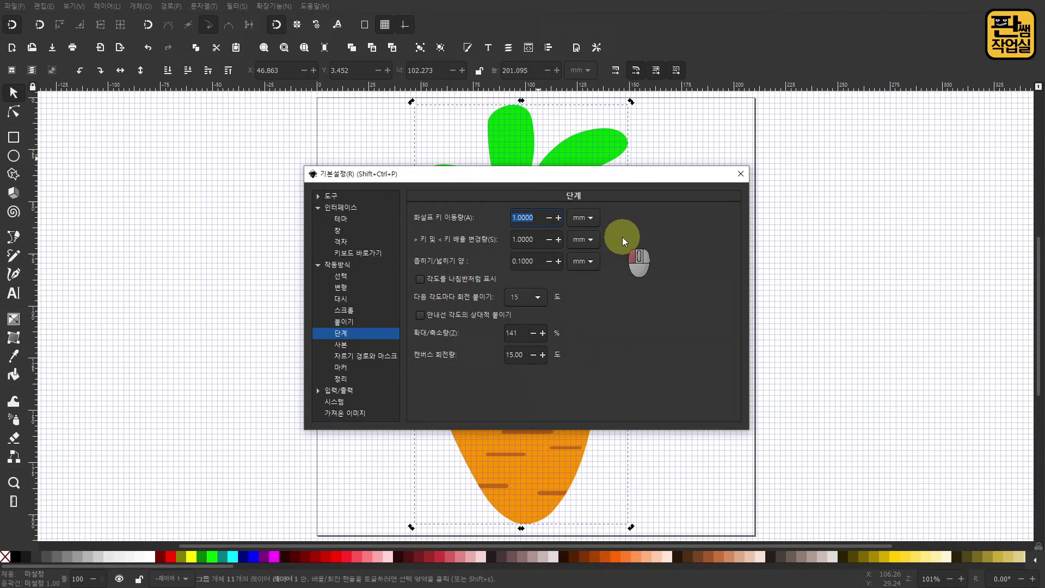
double_click(541, 218)
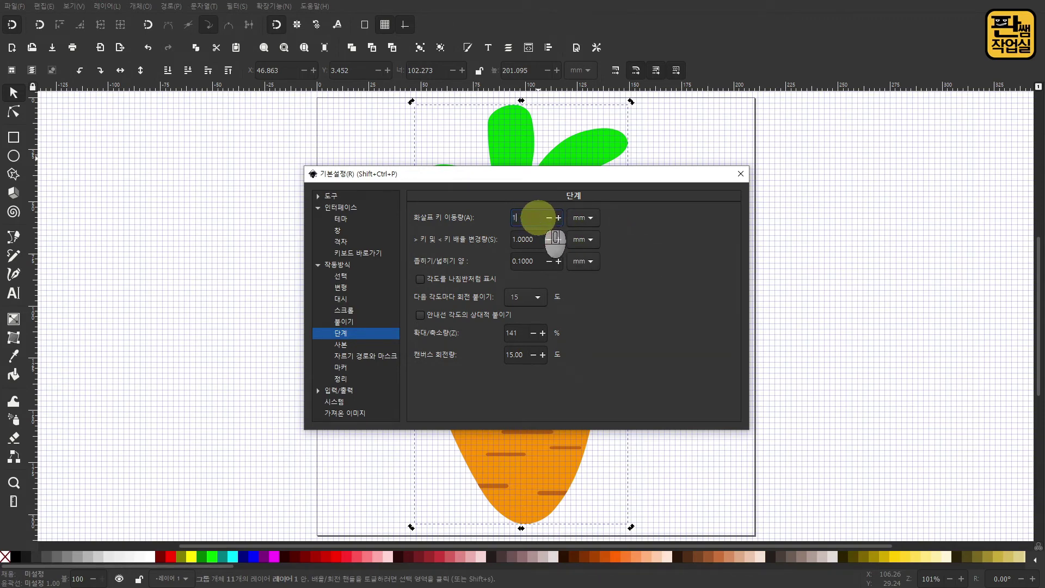
click(741, 174)
click(736, 263)
click(594, 260)
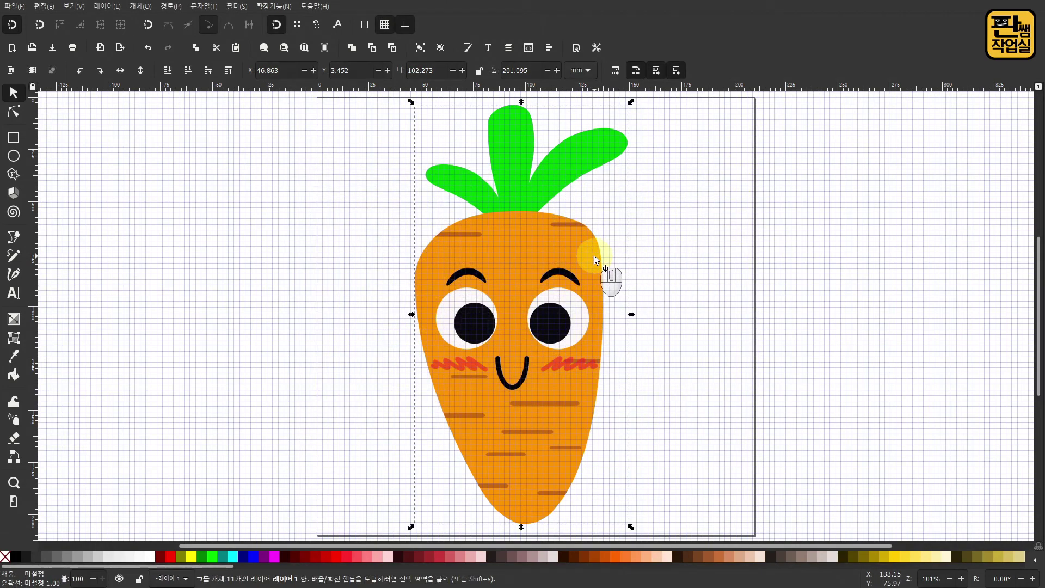
Step: Nudge the carrot group left and back right in single 10 mm steps, ending at X 46.863 mm
key(Left)
key(Left)
key(Left)
key(Left)
key(Left)
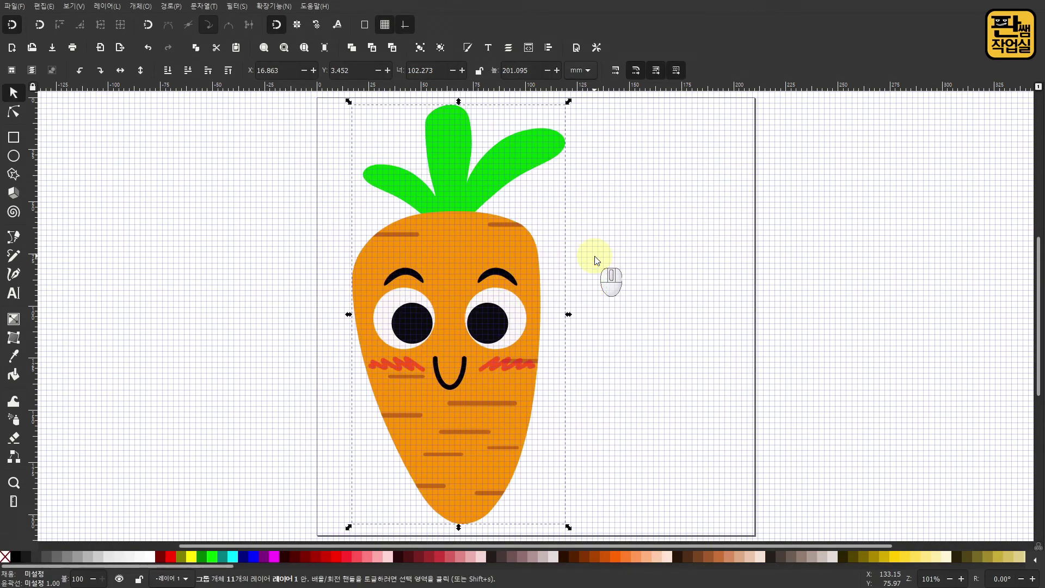
key(Right)
key(Right)
key(Right)
key(Right)
key(Right)
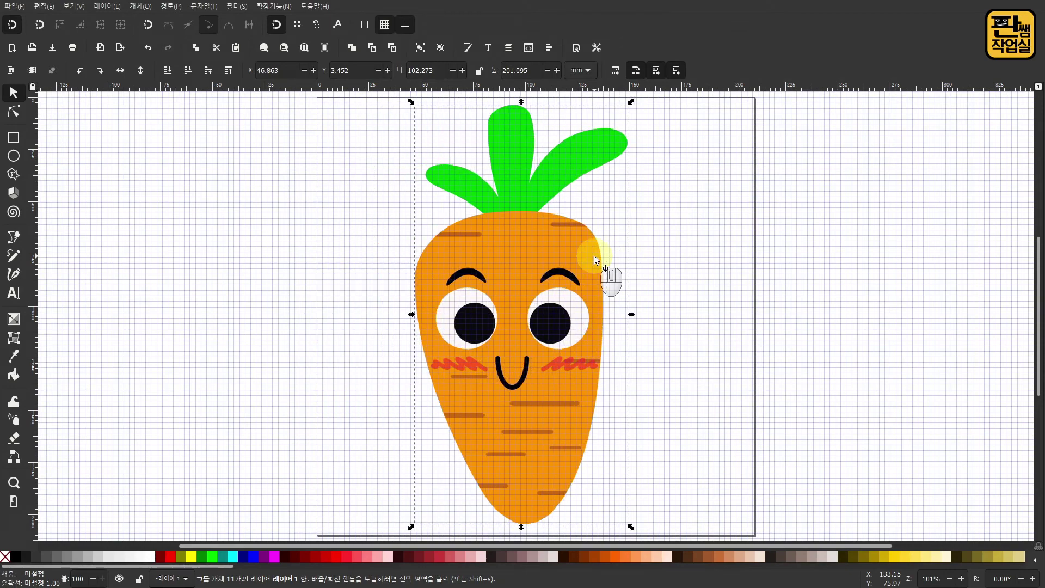
Step: Move the carrot group left and back right in tenfold nudges of 100 mm each, ending at X 46.863 mm
key(shift)
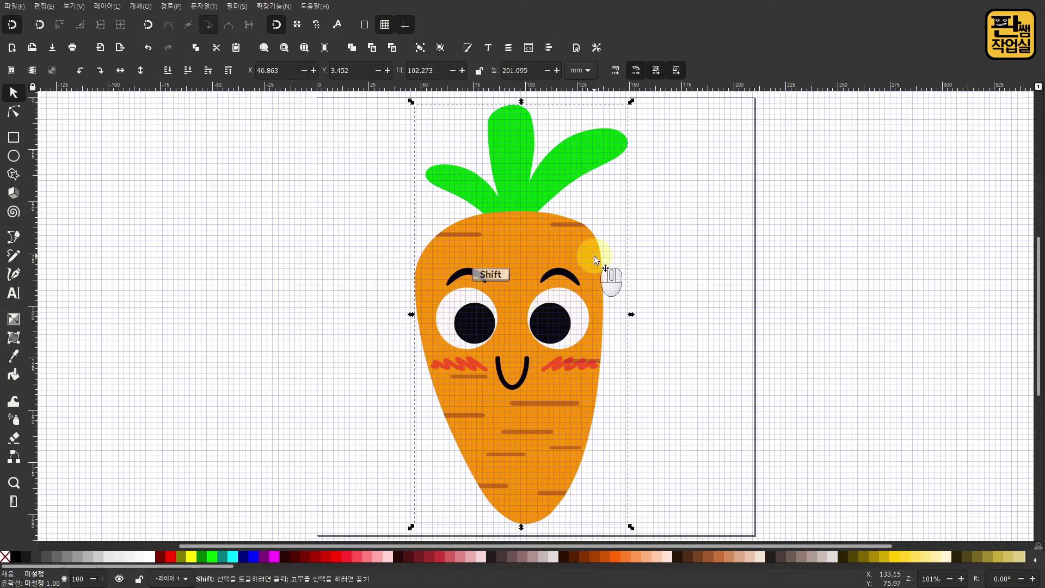
key(shift+Left)
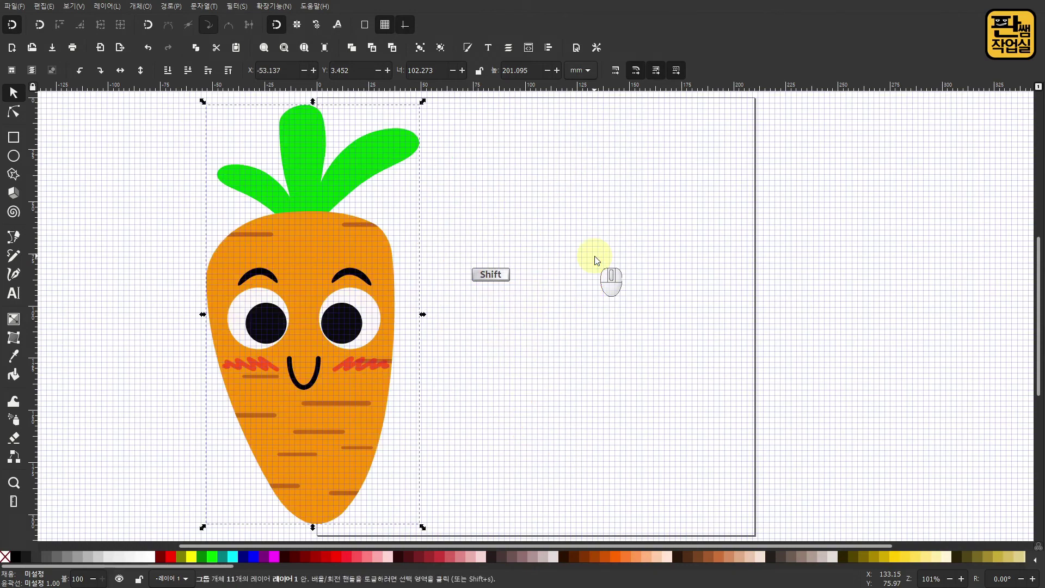
key(shift+Left)
key(shift+Right)
key(shift+Right)
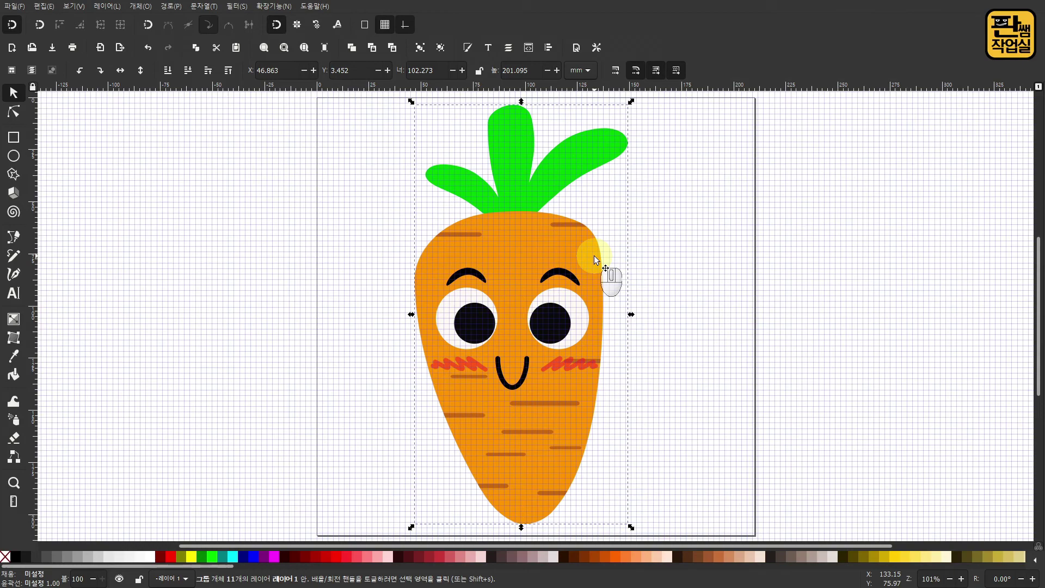
Step: Set the arrow-key move distance to 1 mm in the preferences and close them
click(597, 48)
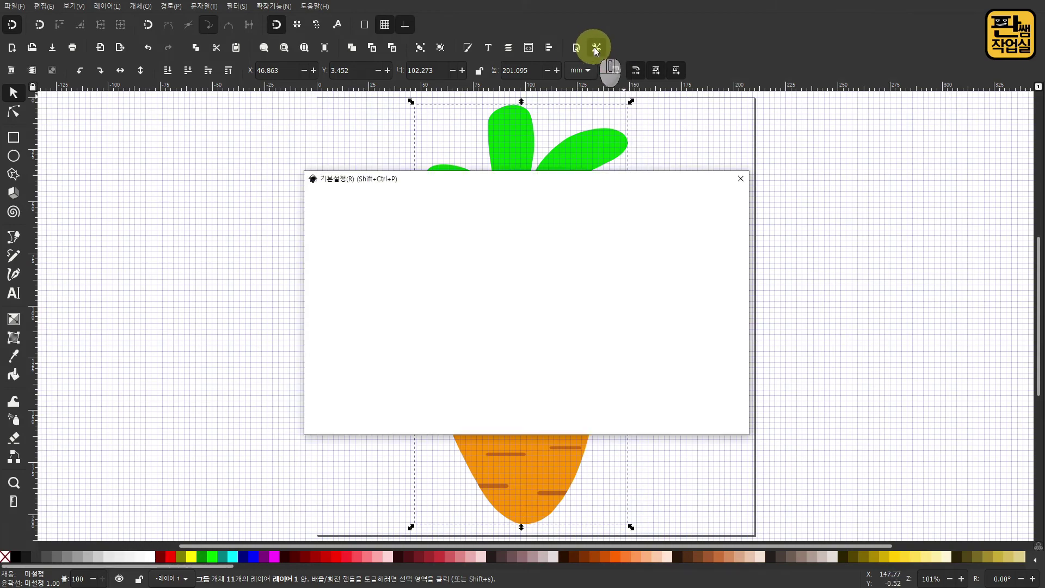
drag(540, 223, 492, 223)
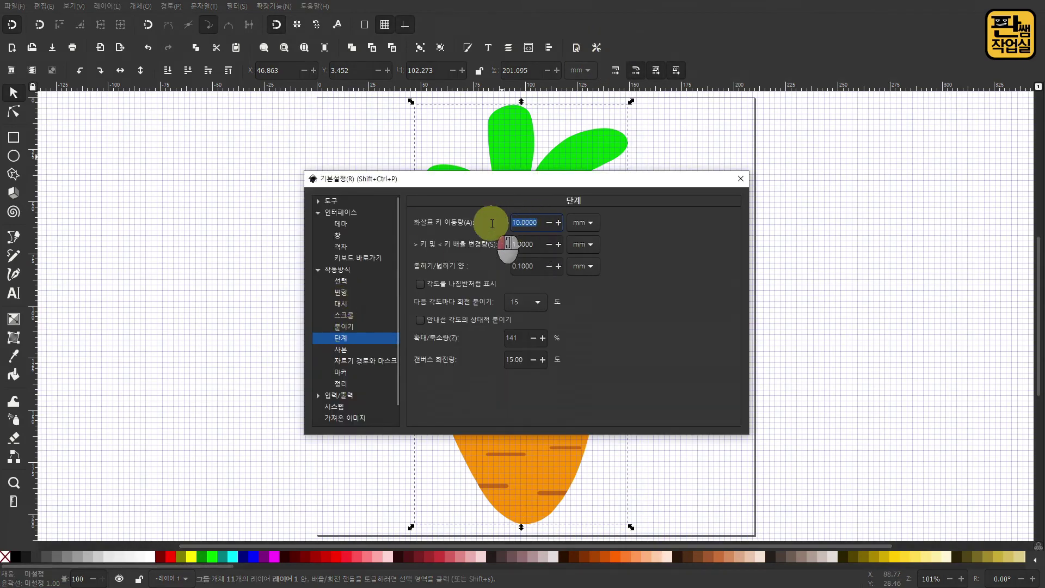
text(1)
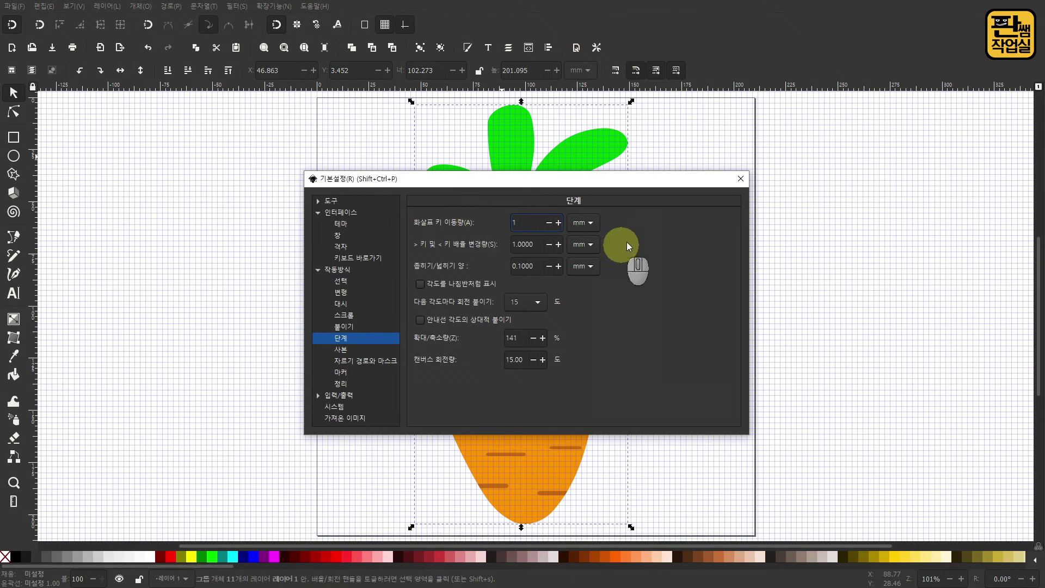
key(Tab)
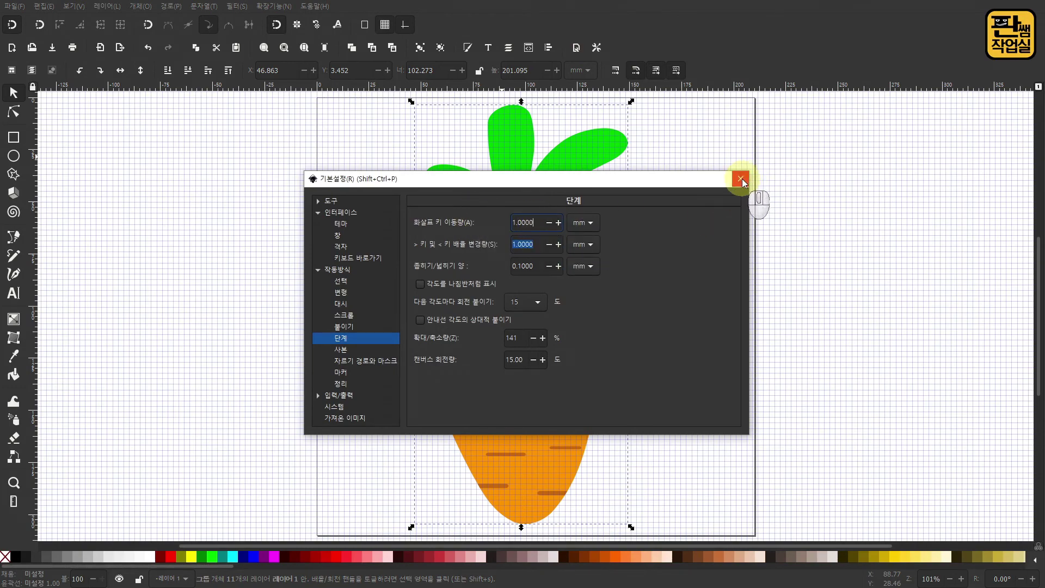
click(741, 179)
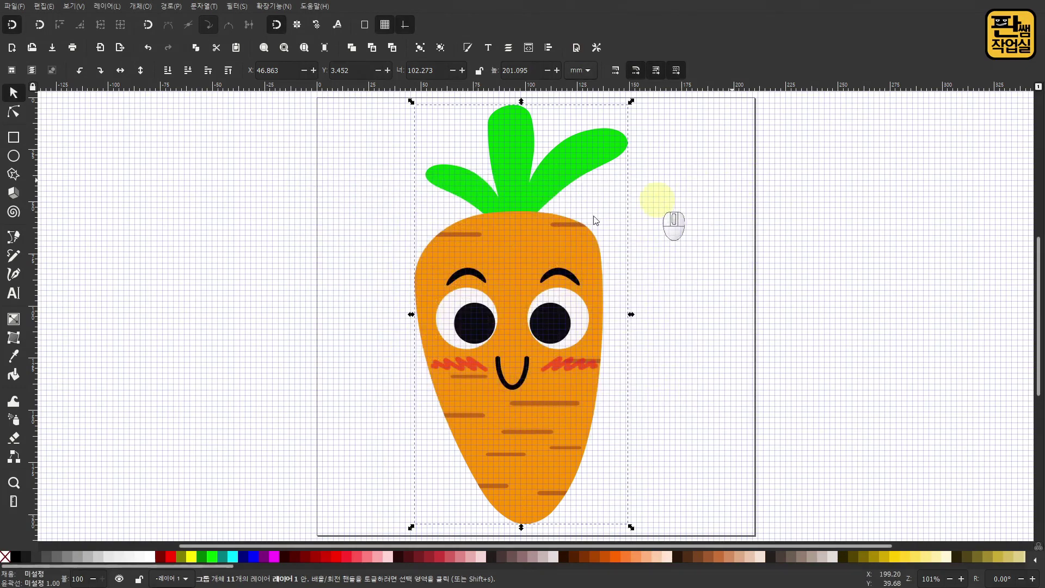
Step: Position the carrot group at X 0 mm, Y 0 mm by entering its coordinates
click(292, 71)
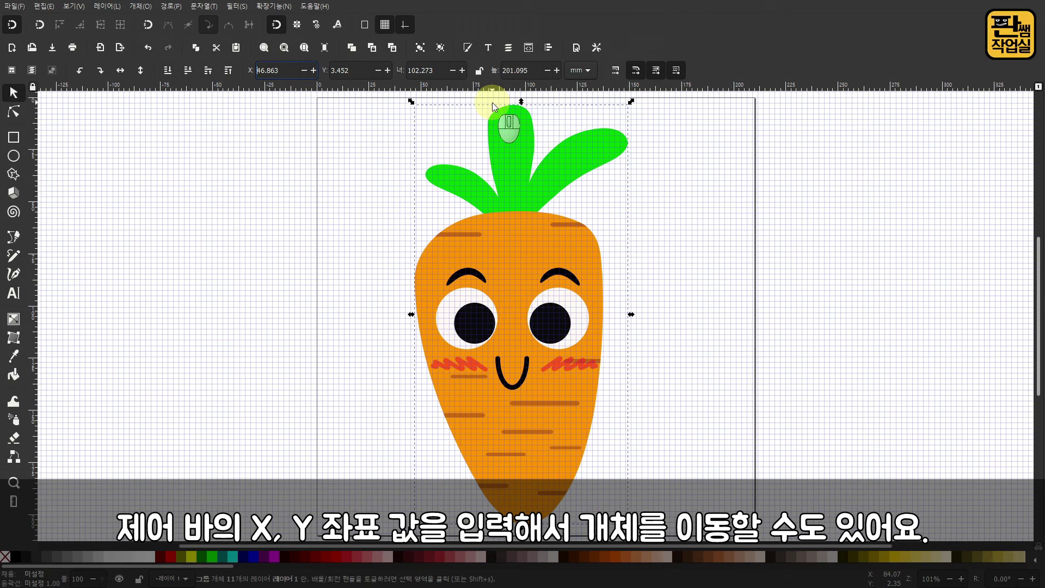
key(ctrl+a)
text(0)
key(Tab)
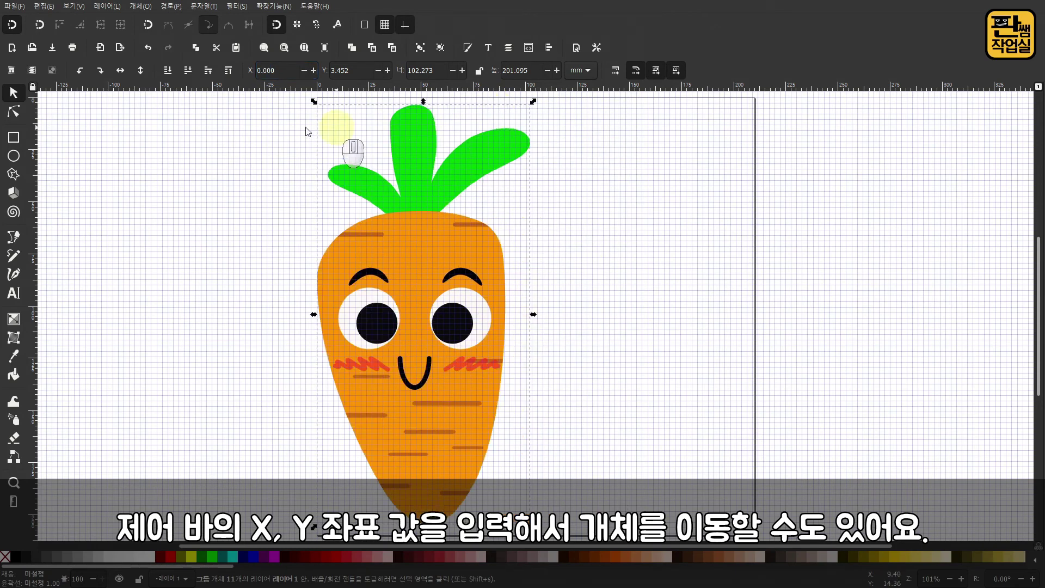
text(0)
key(Return)
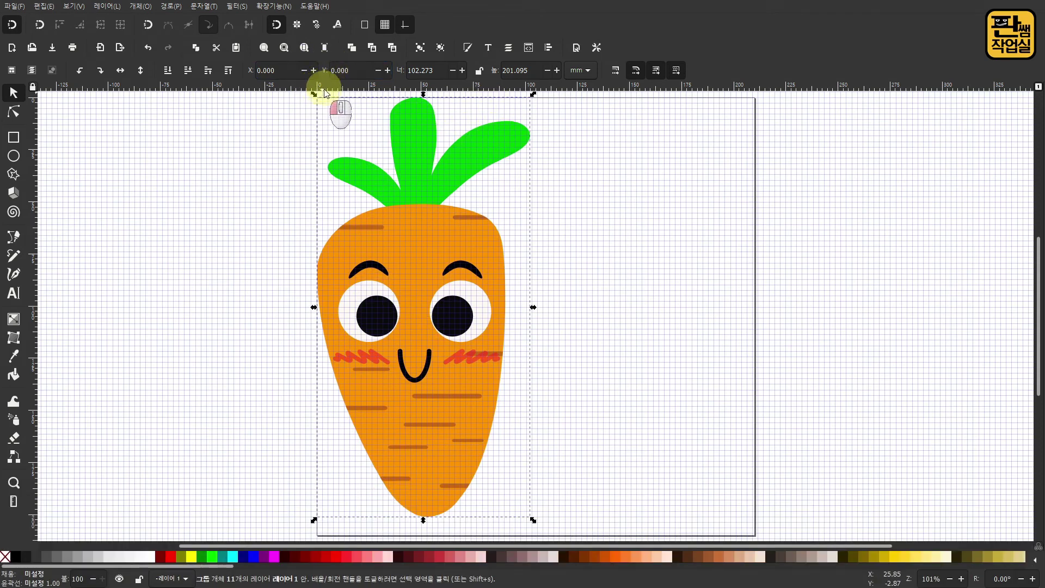
Step: Place horizontal, diagonal and vertical guides through the page's upper-left corner at the 0, 0 origin
drag(326, 90, 321, 90)
drag(33, 93, 317, 96)
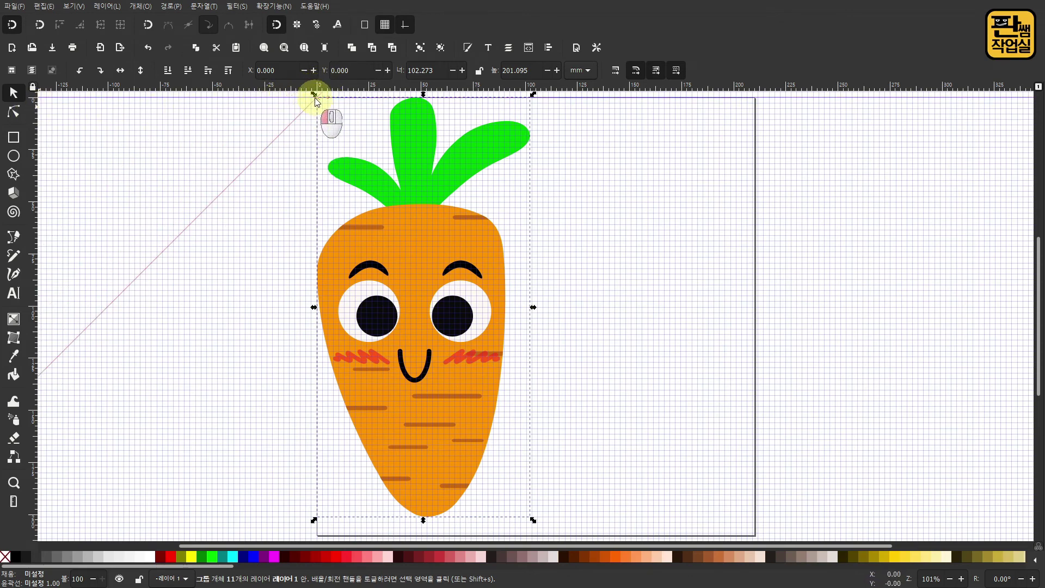
drag(35, 211, 317, 100)
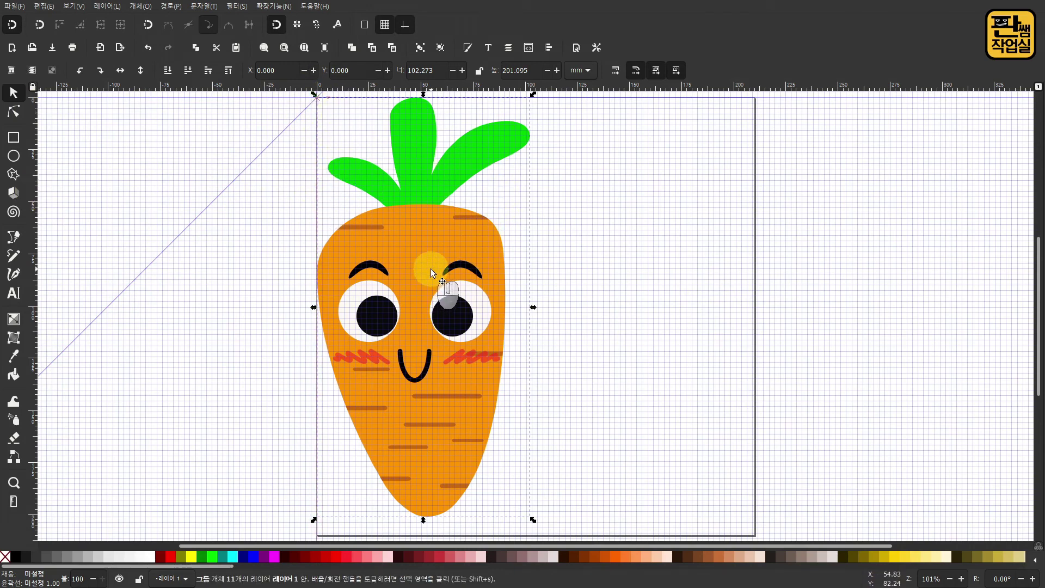
Step: Position the carrot group at X 20 mm, Y 50 mm and place horizontal and vertical guides at its bounding box's upper-left corner
triple_click(285, 69)
text(20)
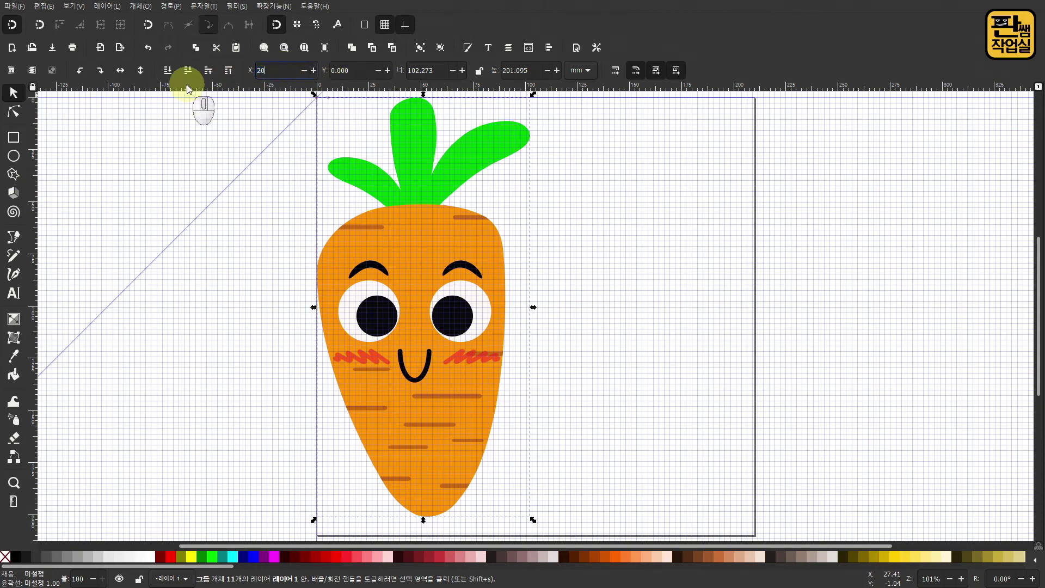
key(Tab)
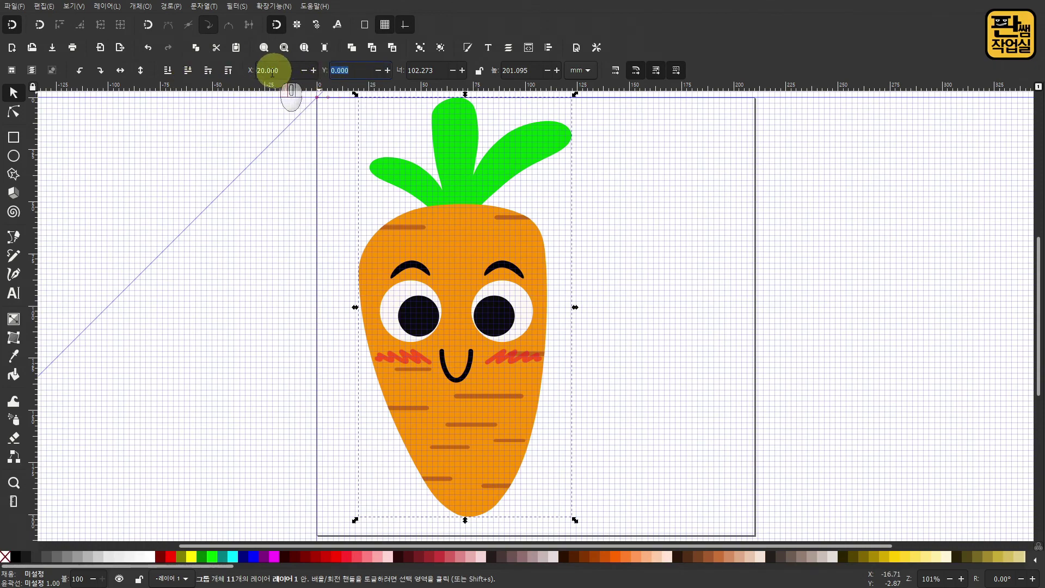
text(50)
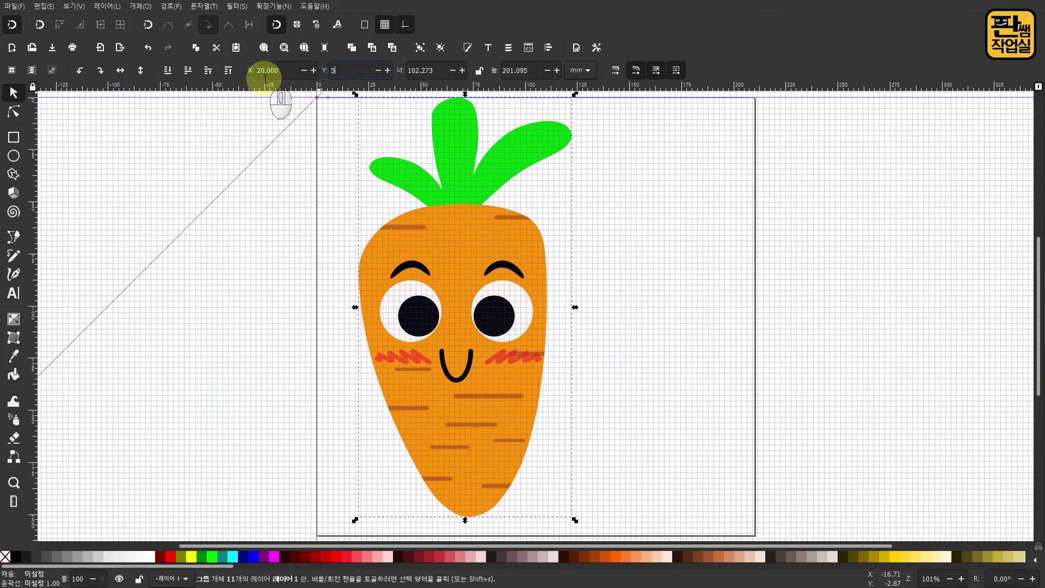
key(Return)
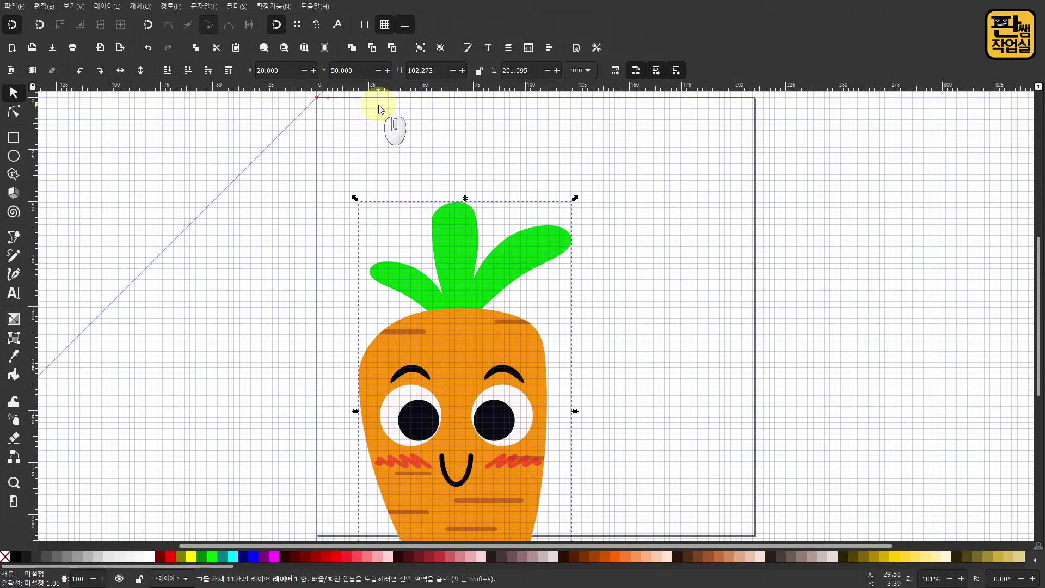
drag(387, 85, 358, 201)
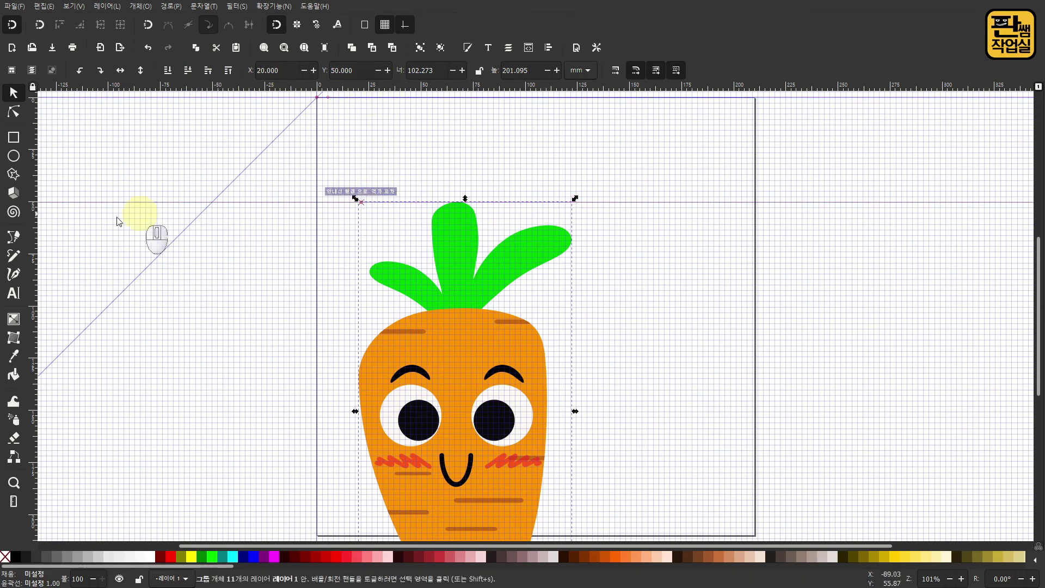
drag(36, 224, 359, 202)
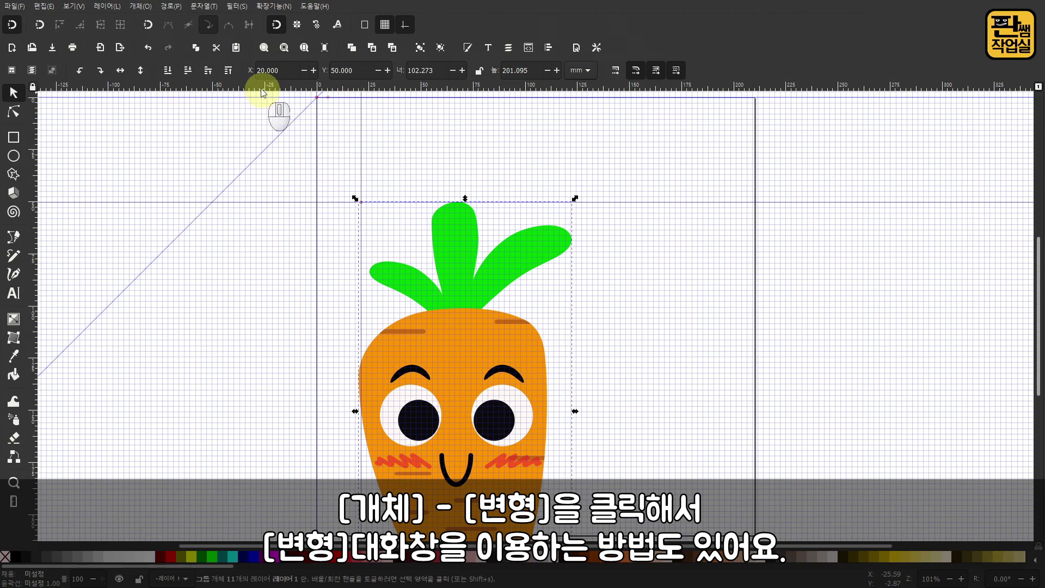
Step: Open the Transform dialog for the carrot group and examine its horizontal and vertical move values
click(145, 8)
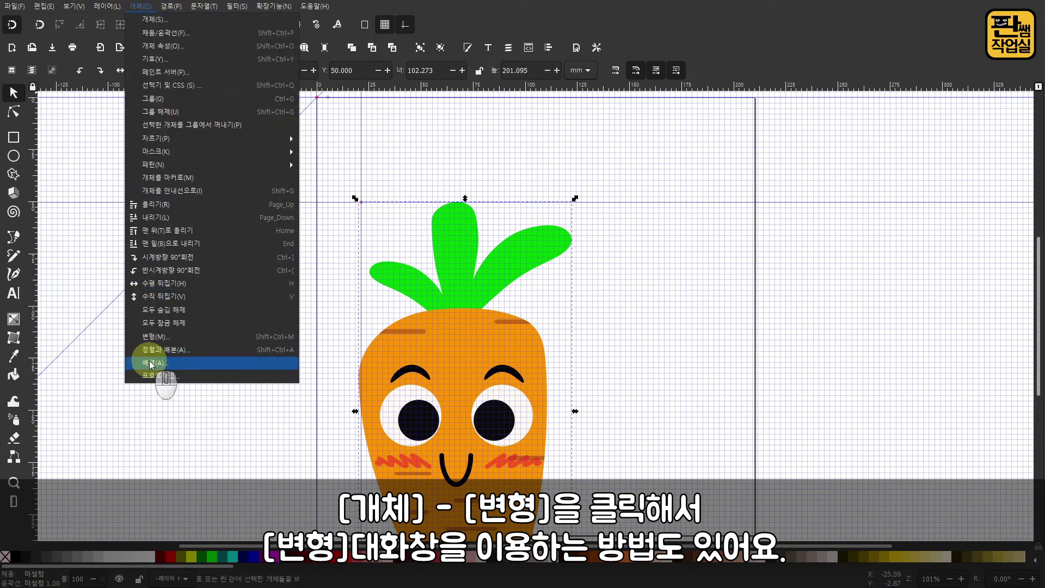
click(155, 336)
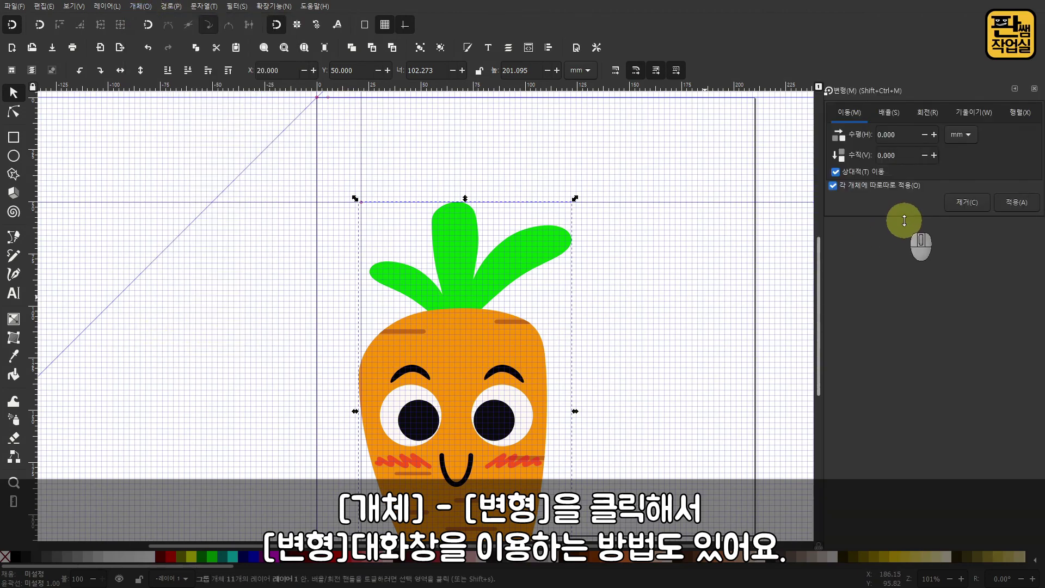
click(905, 132)
click(910, 157)
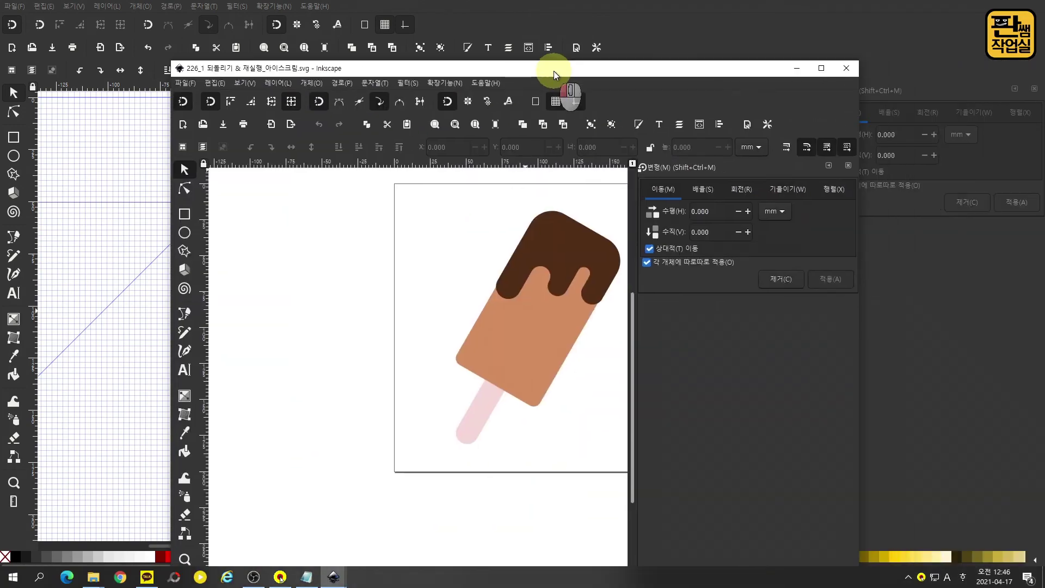
Step: Maximize the window of the ice-cream drawing "226_1 되돌리기 & 재실행_아이스크림.svg"
double_click(553, 70)
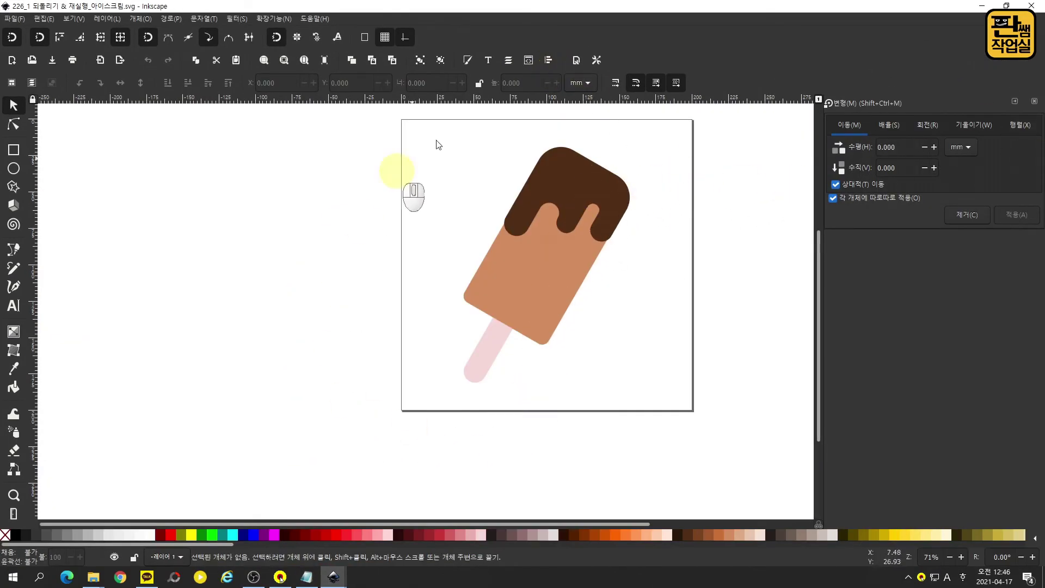
Step: Show the drawing full screen and move the chocolate coating off the ice-cream bar to about X 146 mm, Y 46 mm
key(F11)
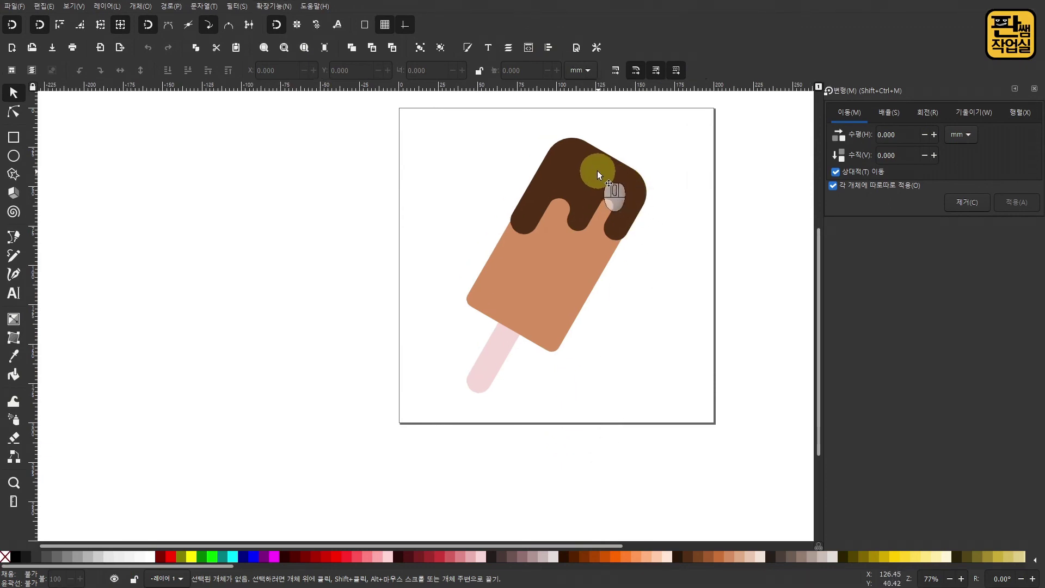
drag(597, 171, 684, 216)
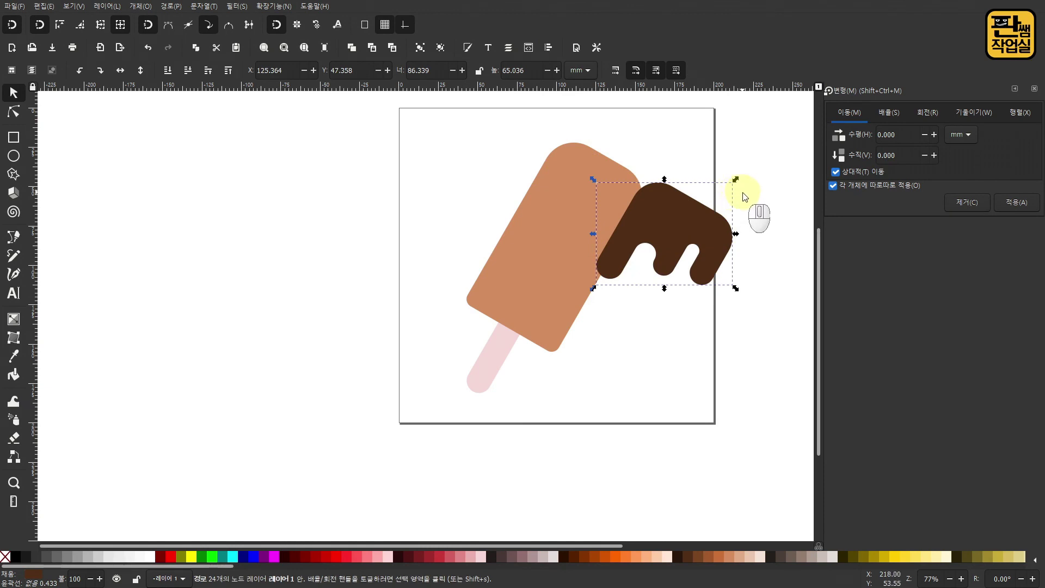
mouse_move(672, 238)
mouse_down()
mouse_move(579, 199)
mouse_move(570, 226)
mouse_move(579, 198)
mouse_move(570, 195)
mouse_move(650, 220)
mouse_move(688, 249)
mouse_up()
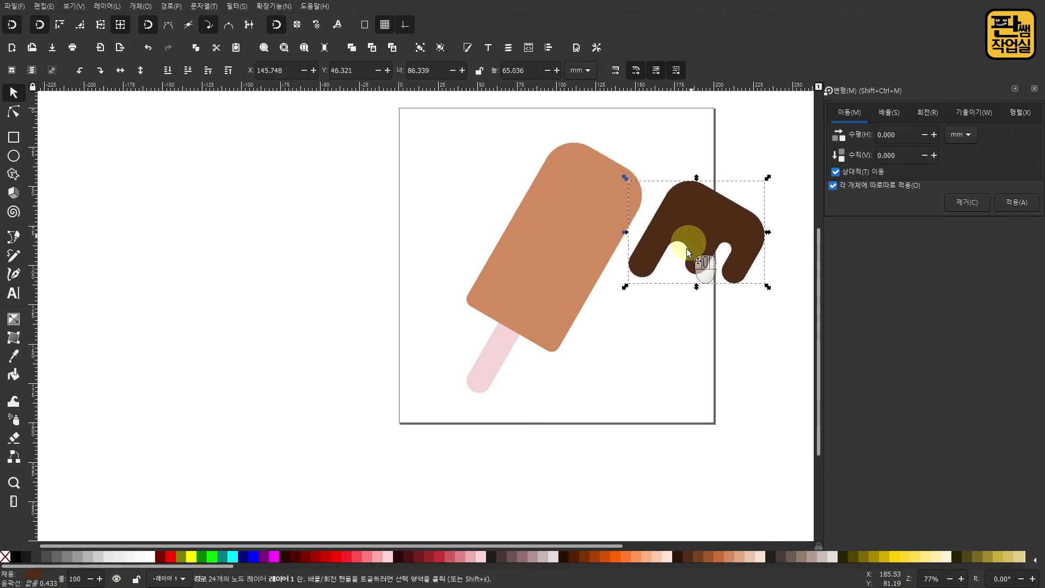
Step: Undo the chocolate coating's move, then place it beside the ice-cream bar at about X 160 mm, Y 59 mm
click(676, 356)
key(ctrl+z)
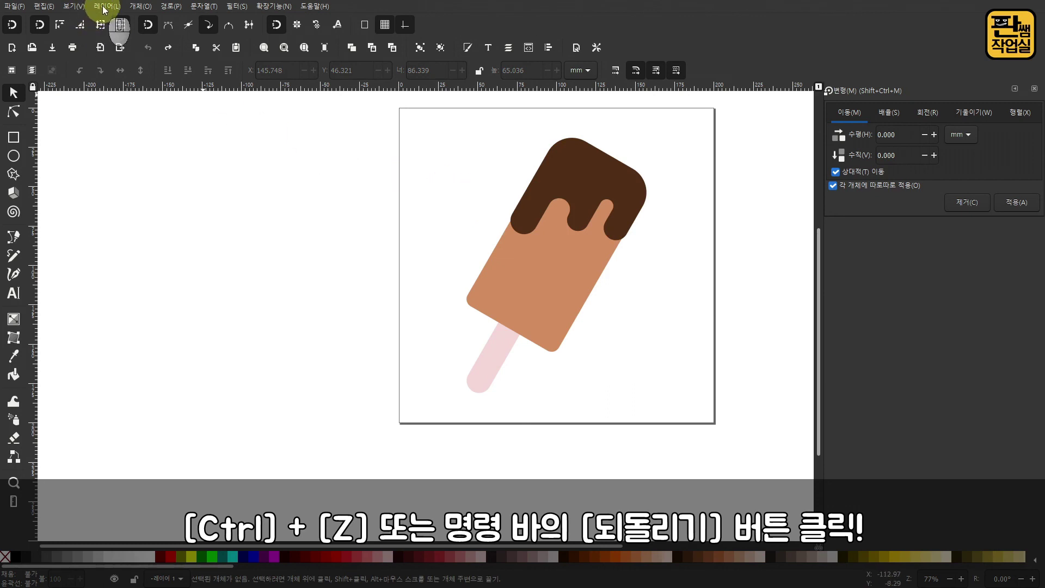
click(553, 158)
key(ctrl+shift+z)
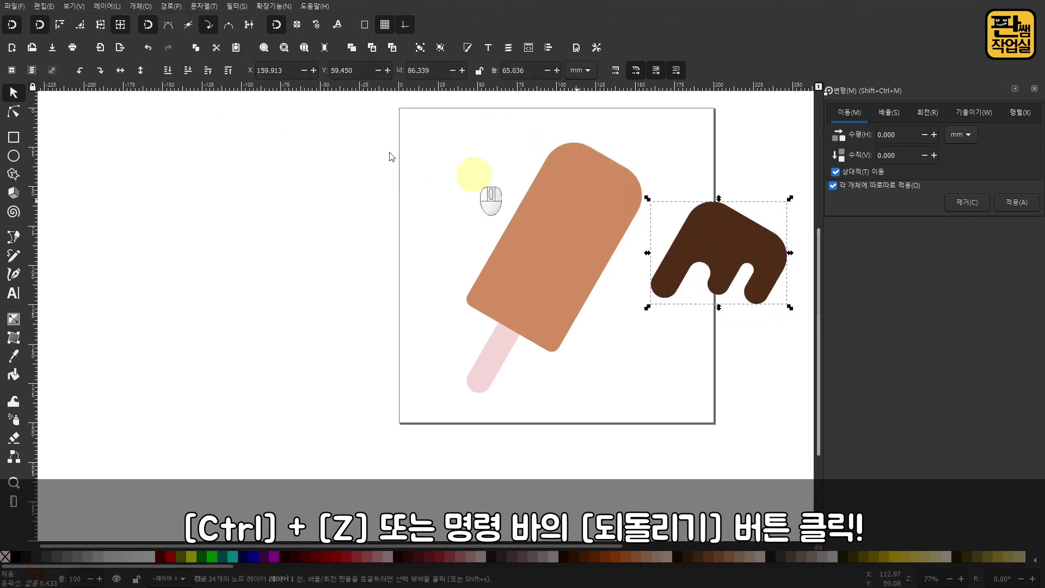
Step: Undo and redo the chocolate coating's last move, finishing with it undone and back on the ice-cream bar
click(148, 48)
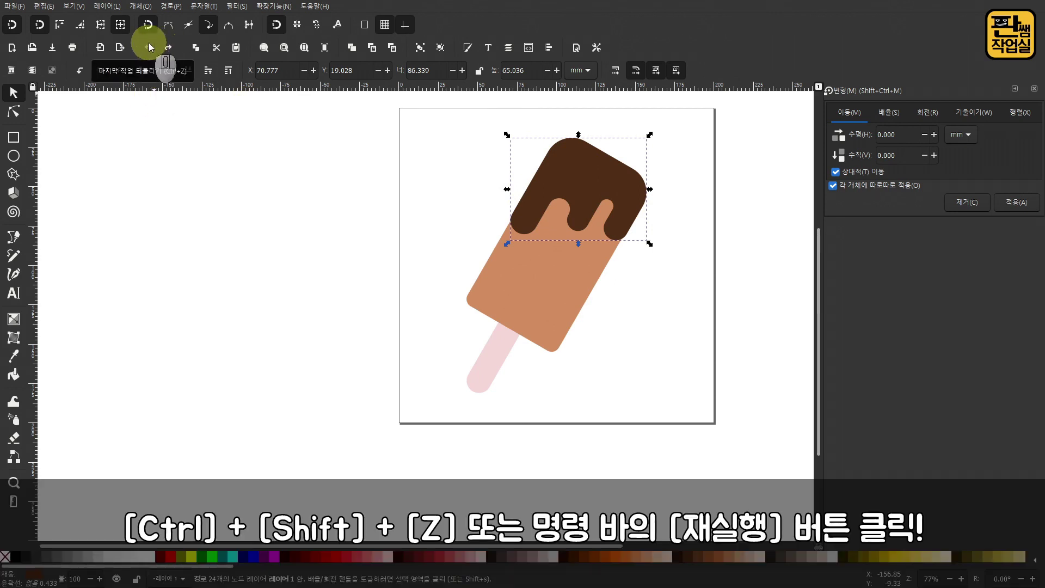
click(166, 48)
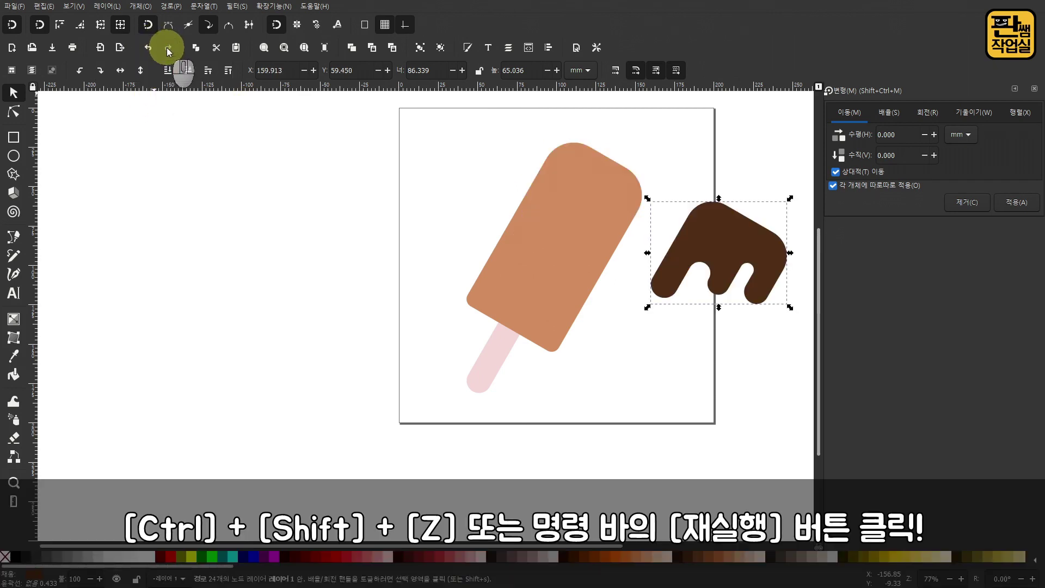
scroll(491, 288, right, 5)
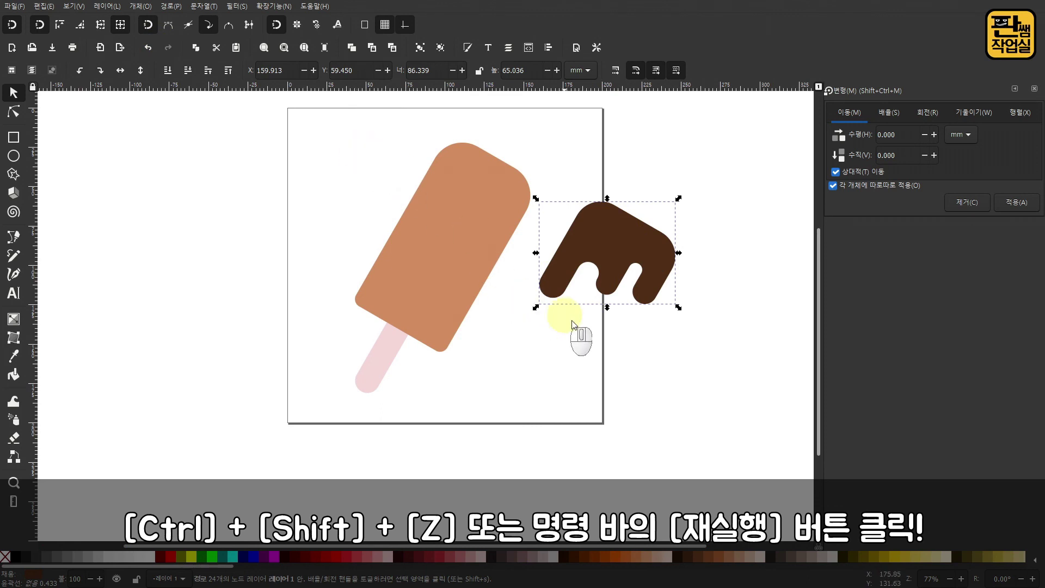
drag(816, 303, 814, 271)
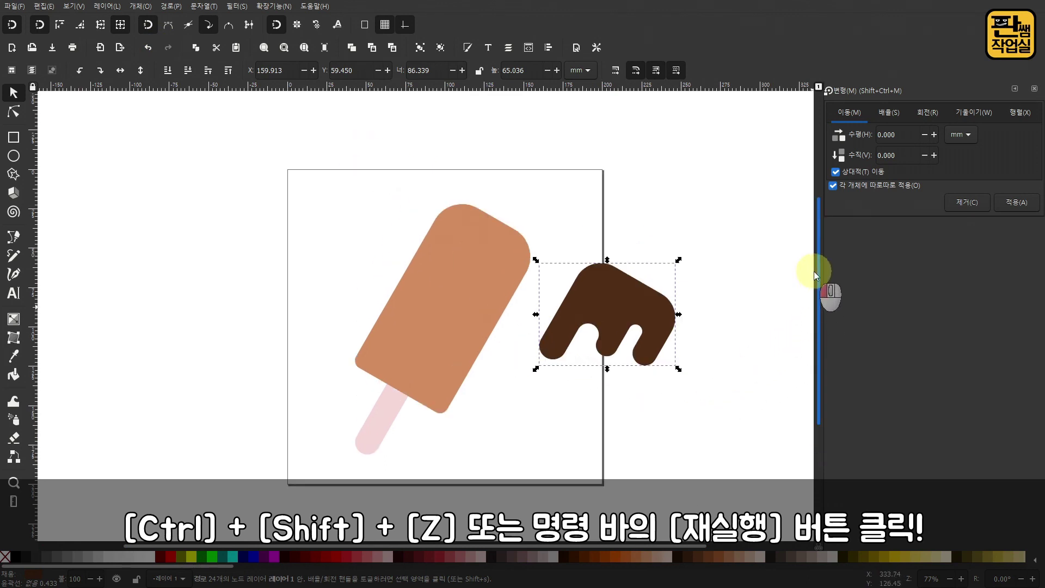
key(ctrl+z)
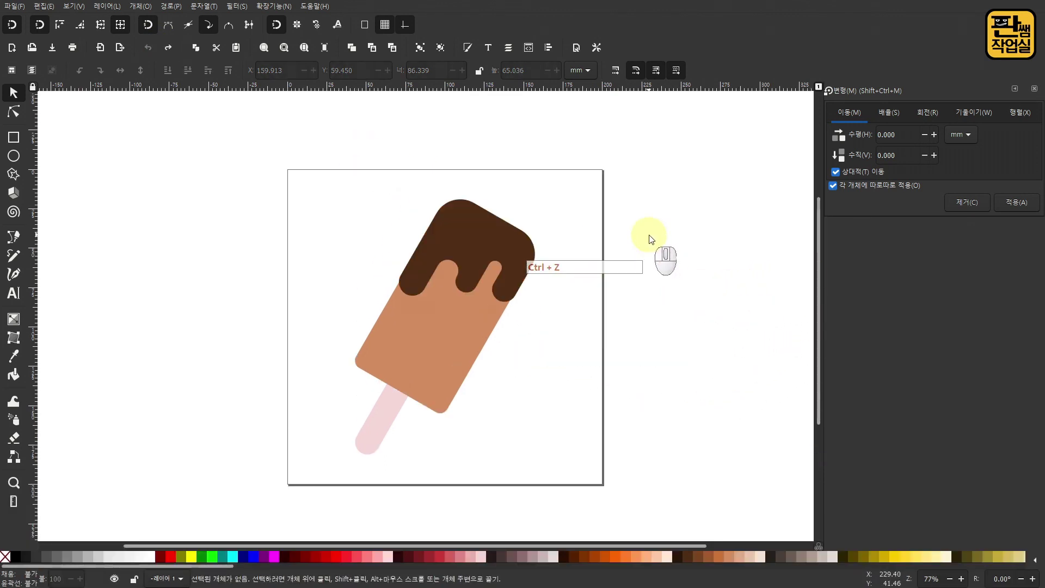